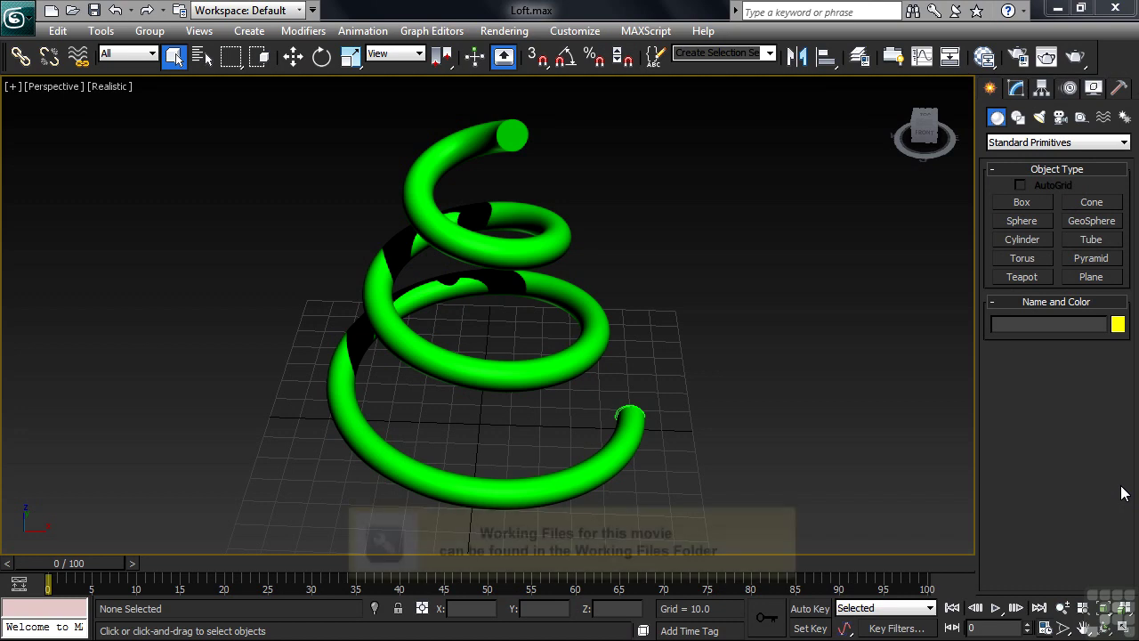
Clear the finished green spiral tube and start from an empty, untitled scene.
alt+middle_drag(522, 414, 504, 393)
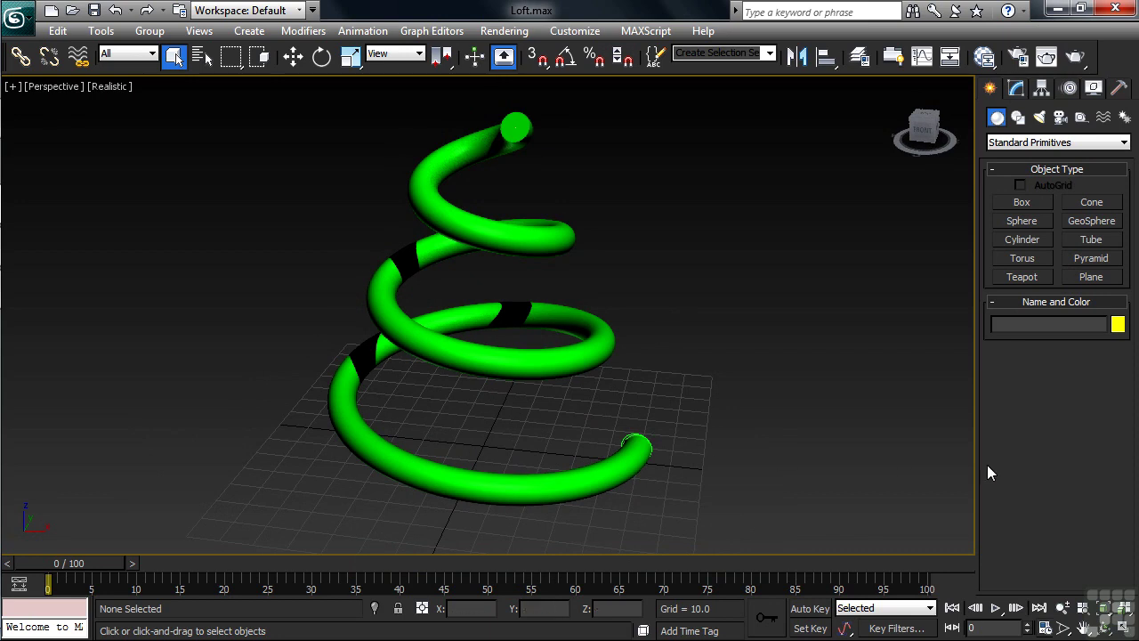
click(616, 475)
key(Delete)
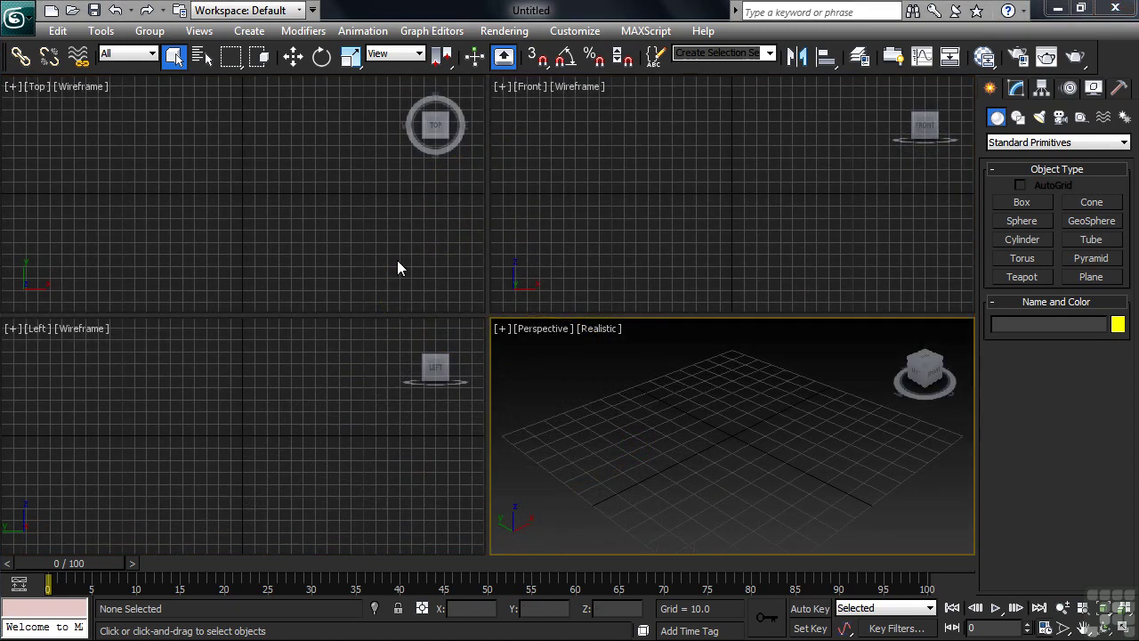
Draw a helix centred on the Top view's origin, with radii about 34.6 and 25 and height about 54.
click(396, 267)
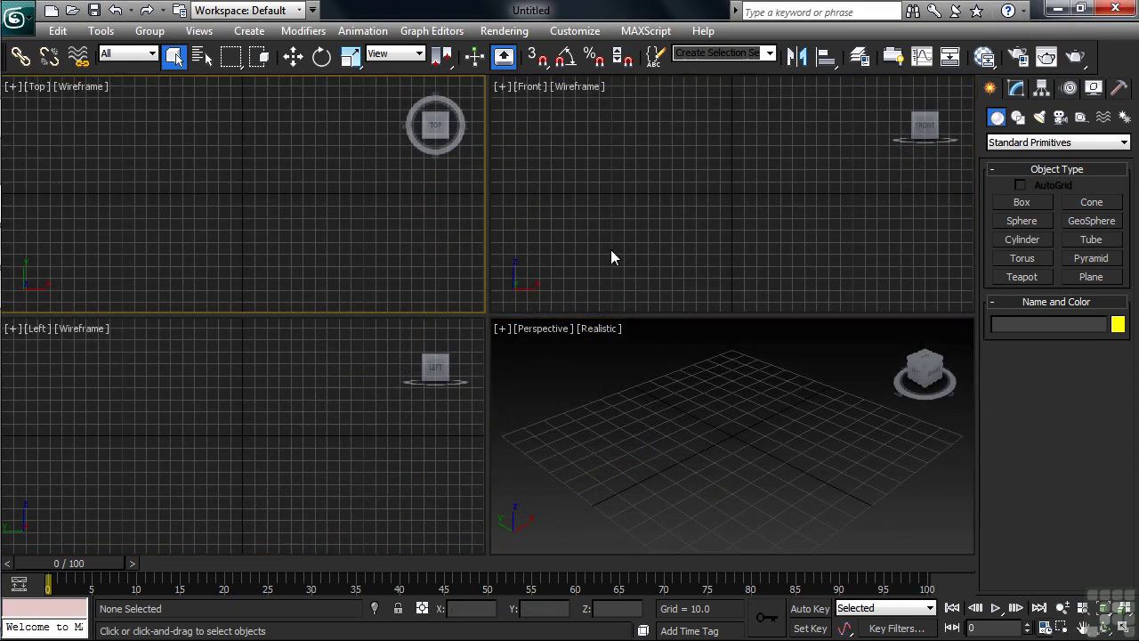
click(1018, 118)
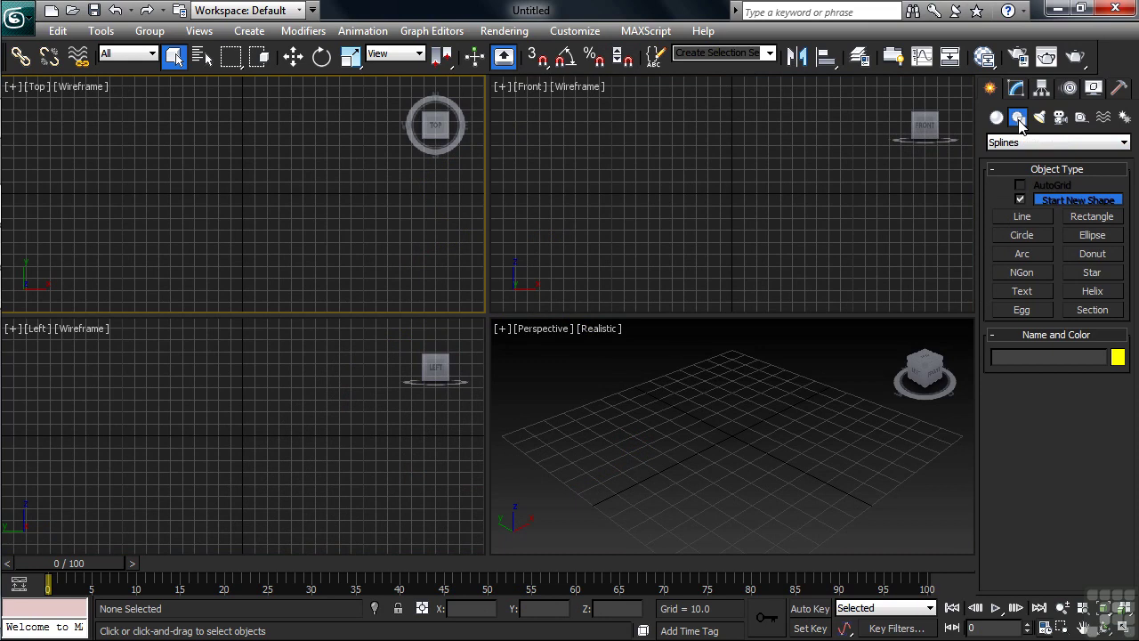
click(1092, 292)
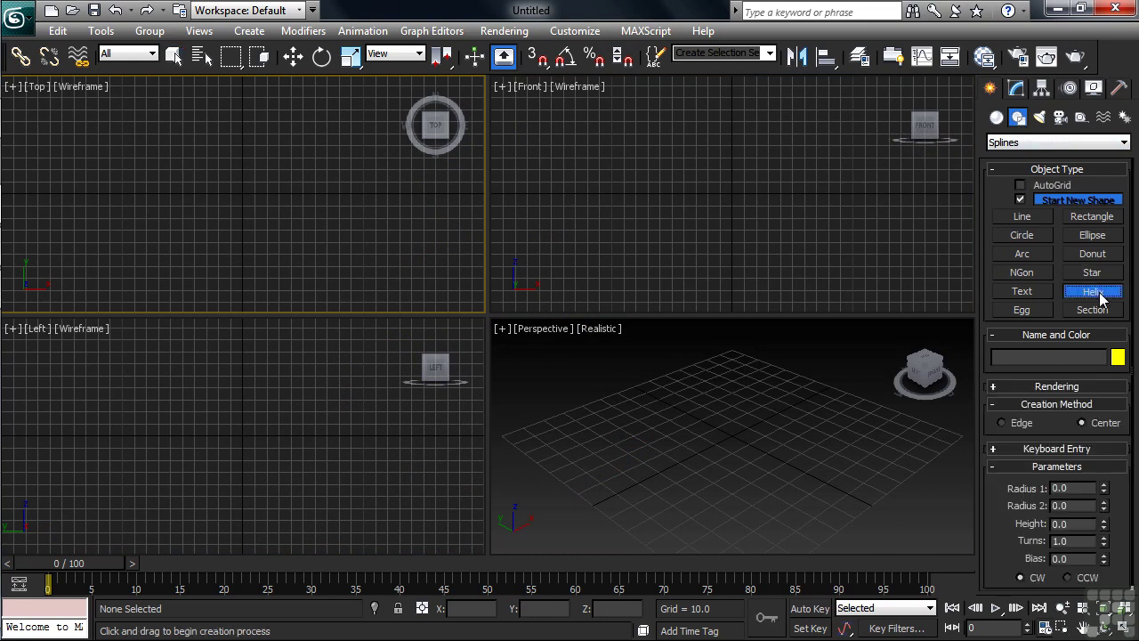
drag(242, 193, 280, 181)
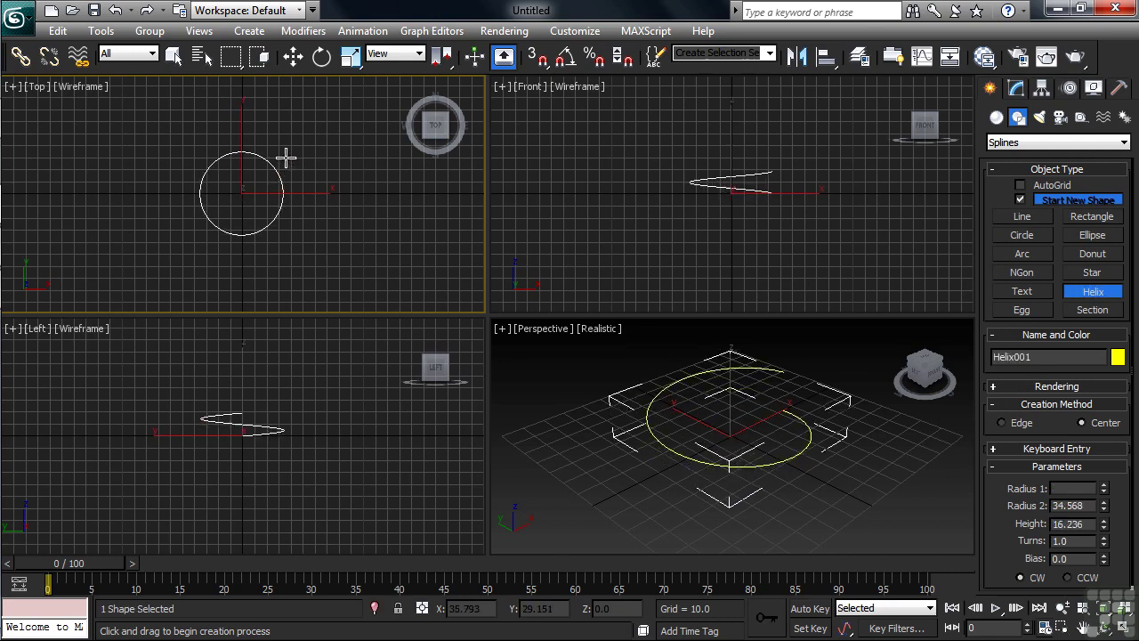
click(274, 116)
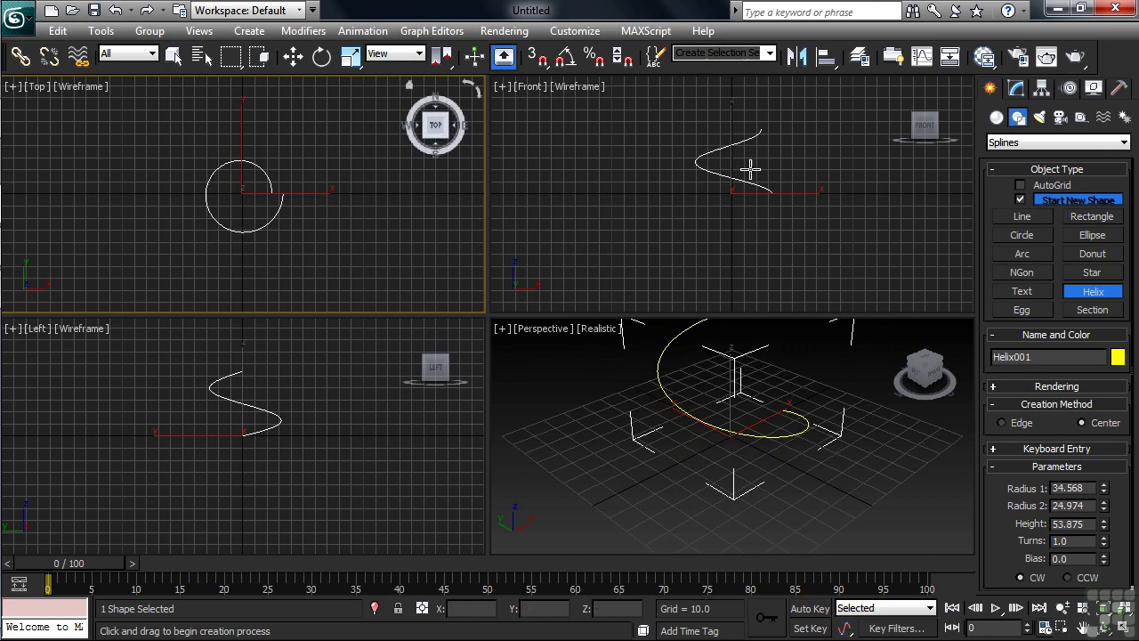
Set the helix's Radius 1 to 50, Radius 2 to 10, height to 100 and turns to 3.
click(1015, 90)
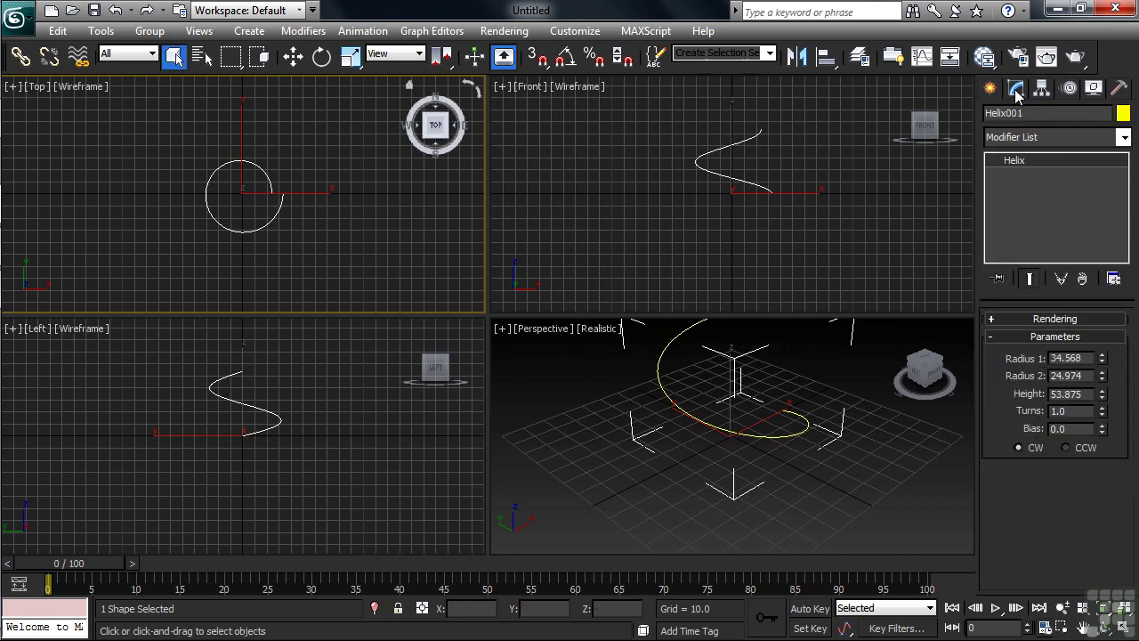
drag(1093, 358, 1043, 355)
text(50)
key(Tab)
text(10)
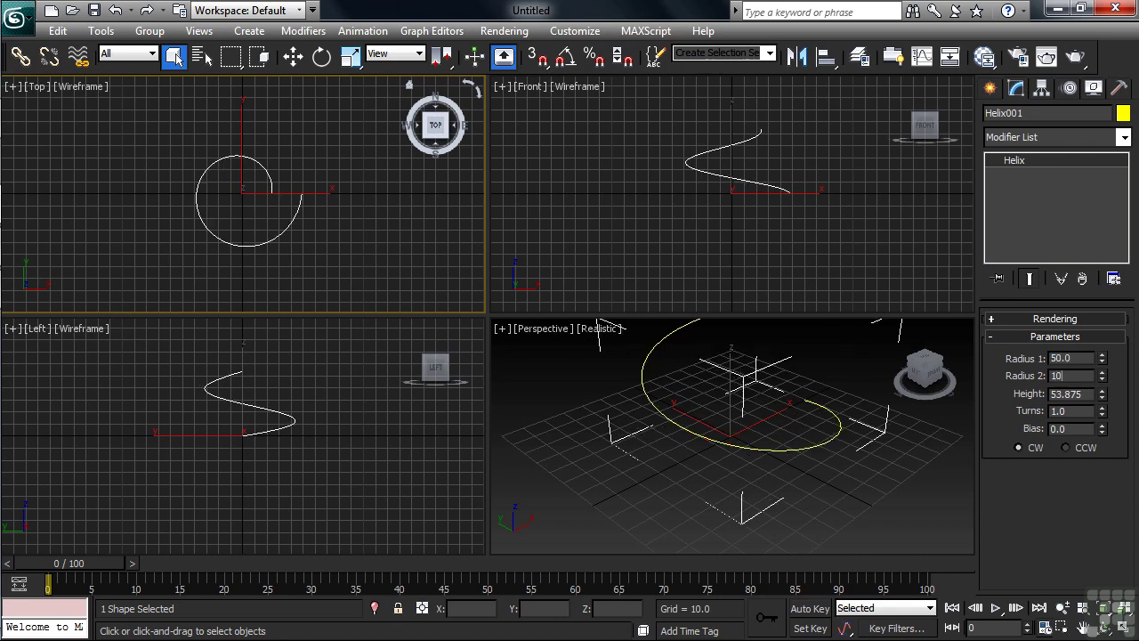
key(Tab)
text(100)
key(Tab)
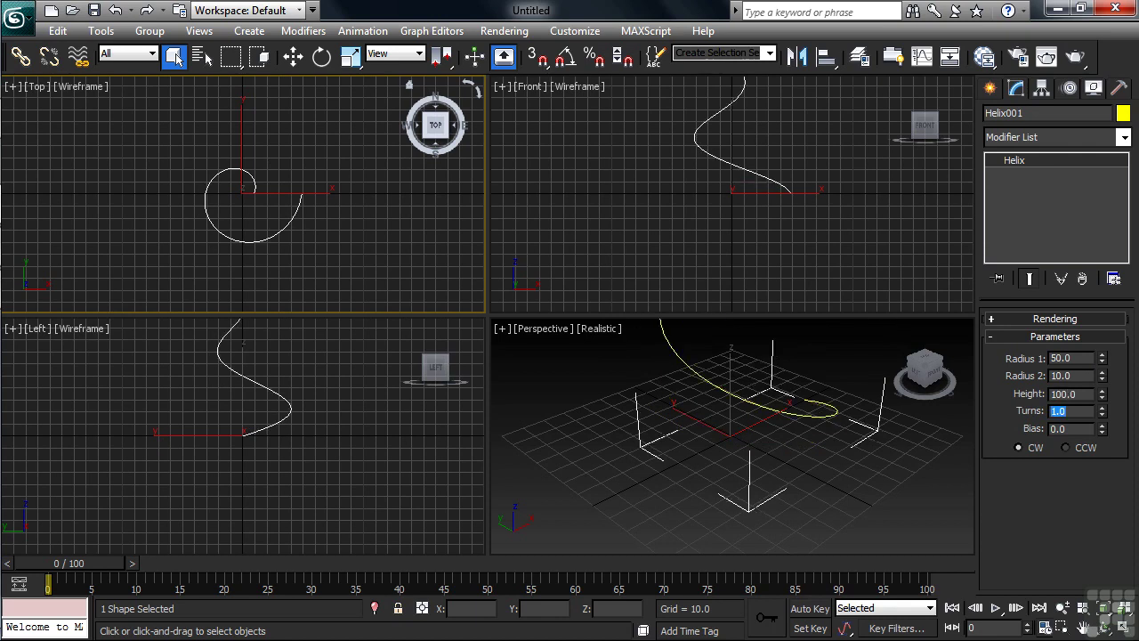
text(3)
key(Return)
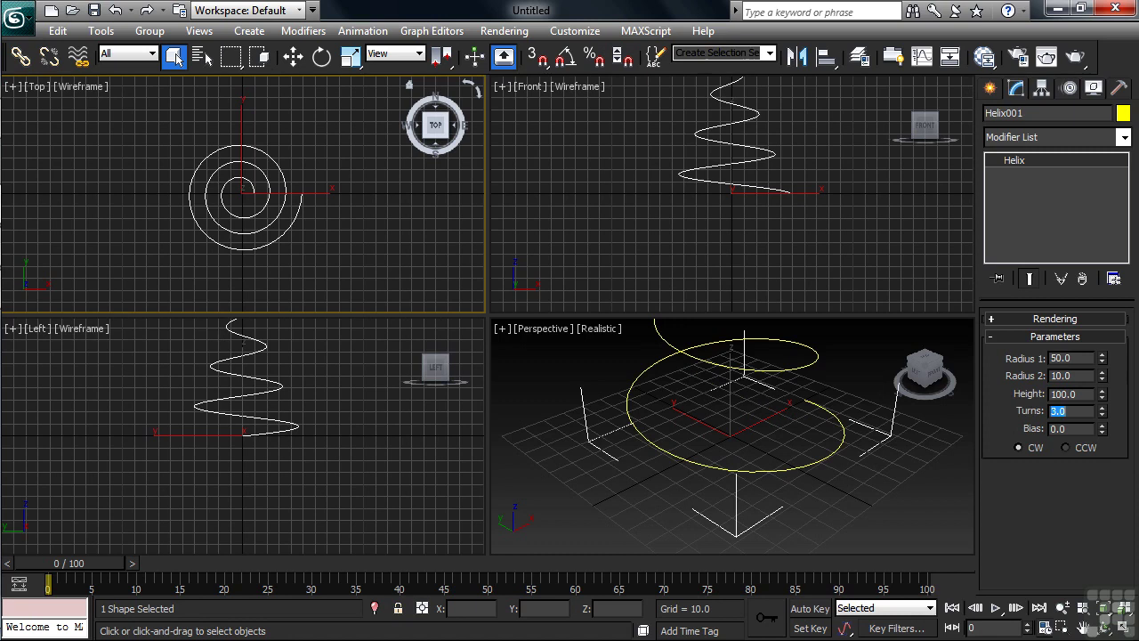
right_click(920, 495)
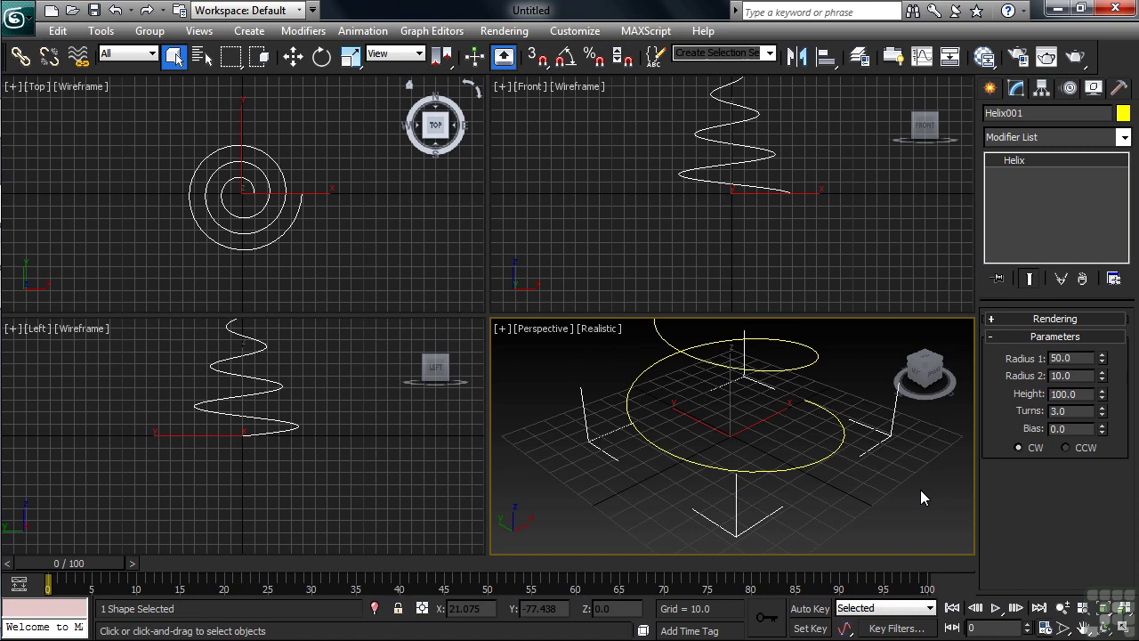
key(ctrl+shift+z)
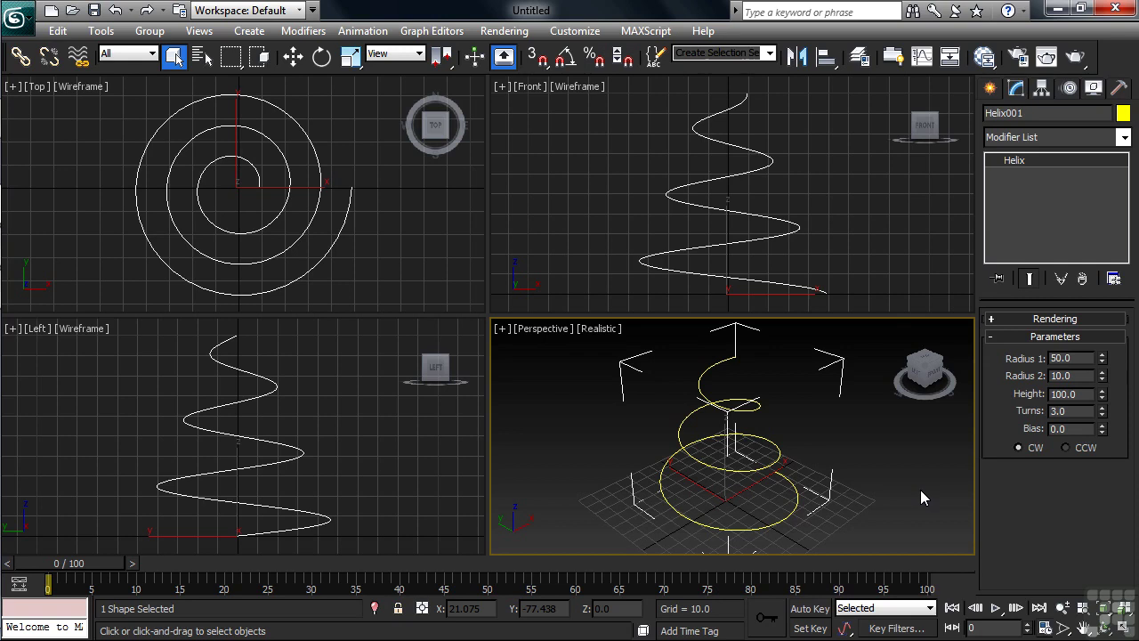
Draw a circle of radius about 8.8 in the Front view, just beside the helix's lower end.
right_click(928, 277)
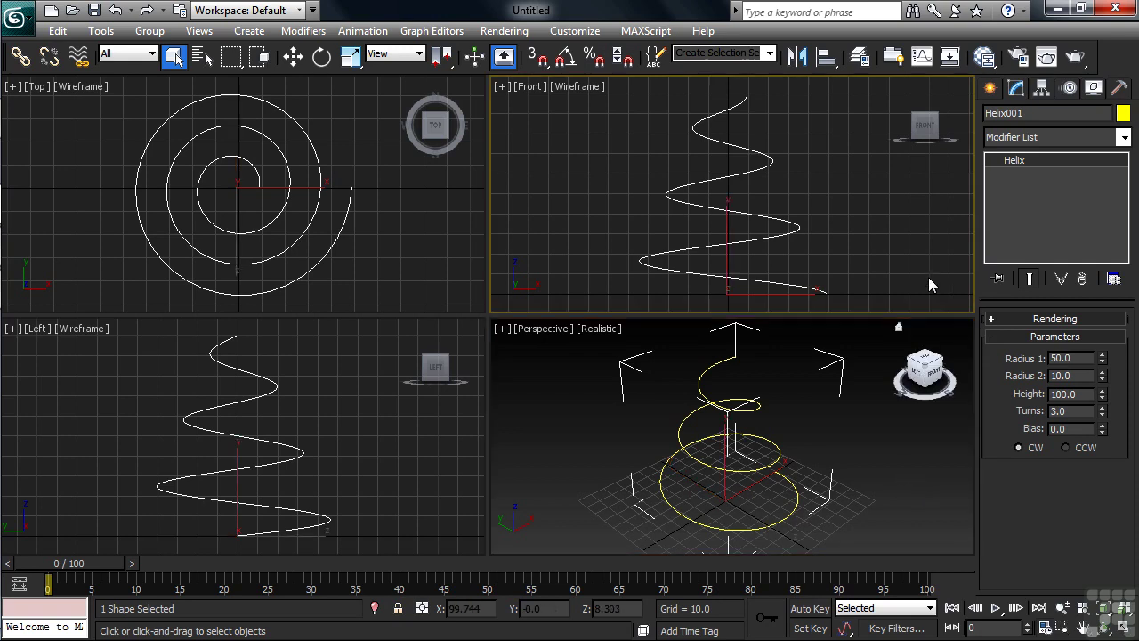
click(990, 88)
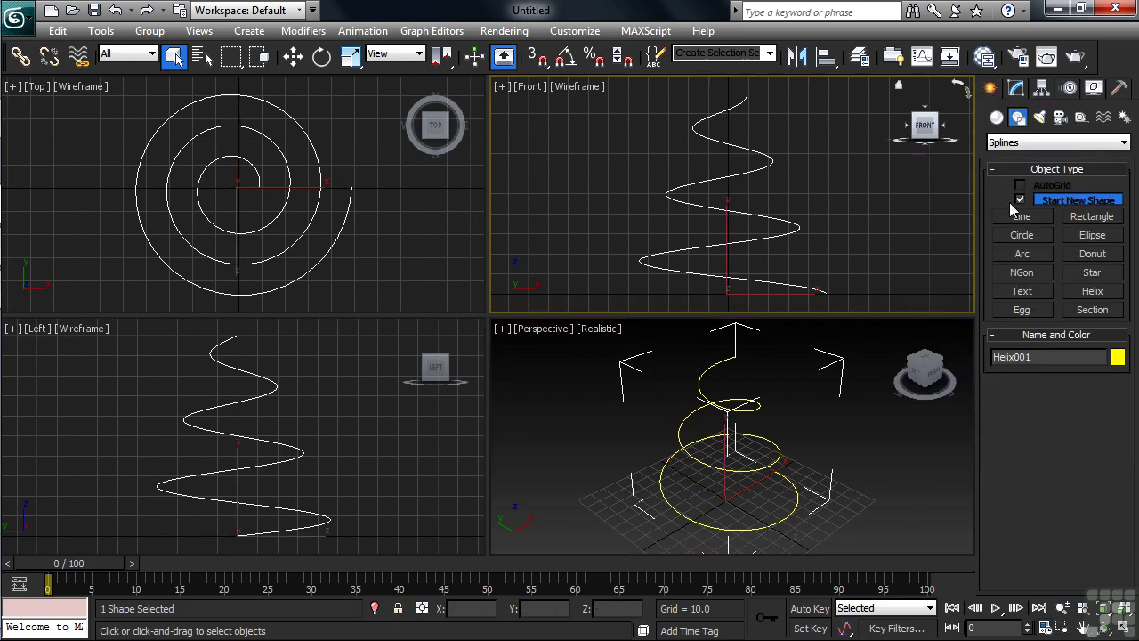
click(1021, 236)
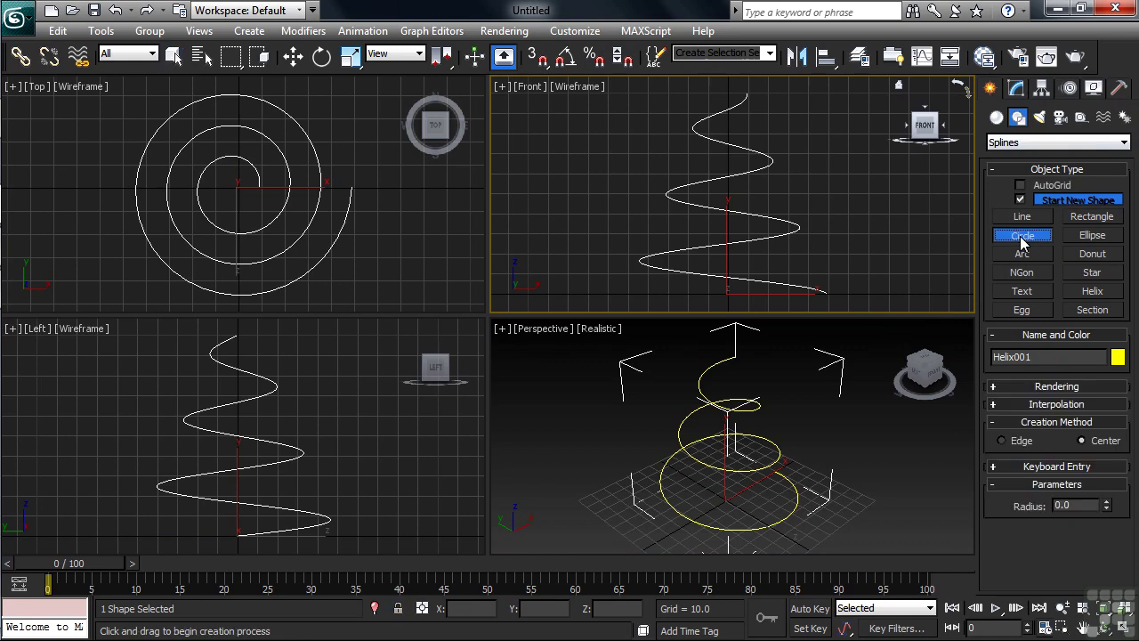
drag(847, 288, 860, 275)
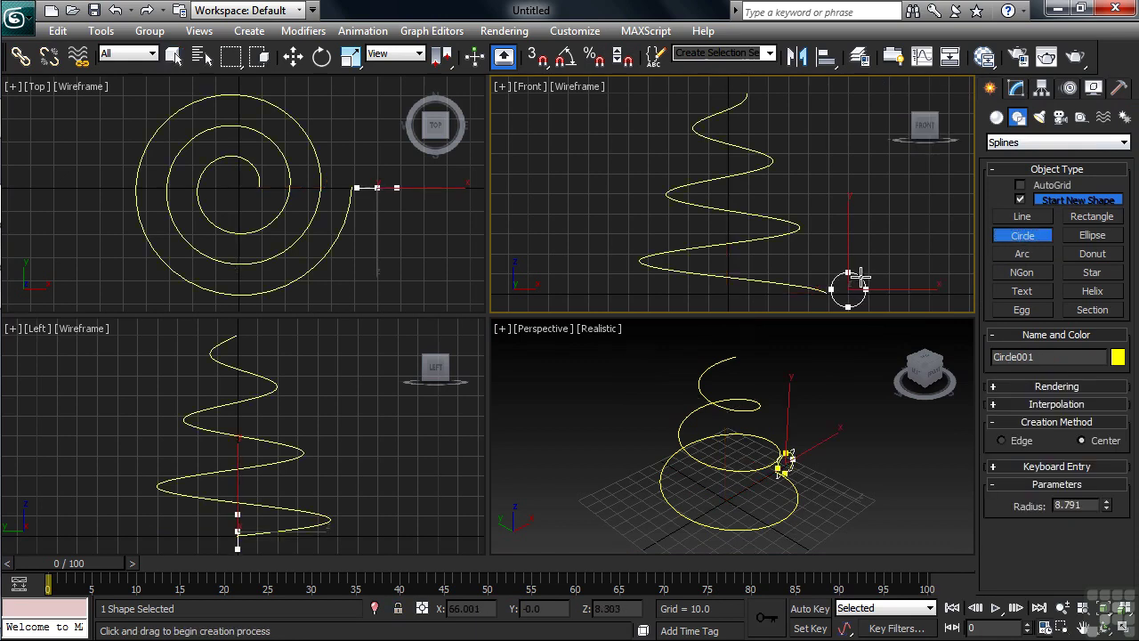
Set the circle's radius to 10 and its object colour to the custom bright green.
click(1016, 89)
drag(1097, 374, 1054, 375)
text(10)
key(Return)
click(1123, 113)
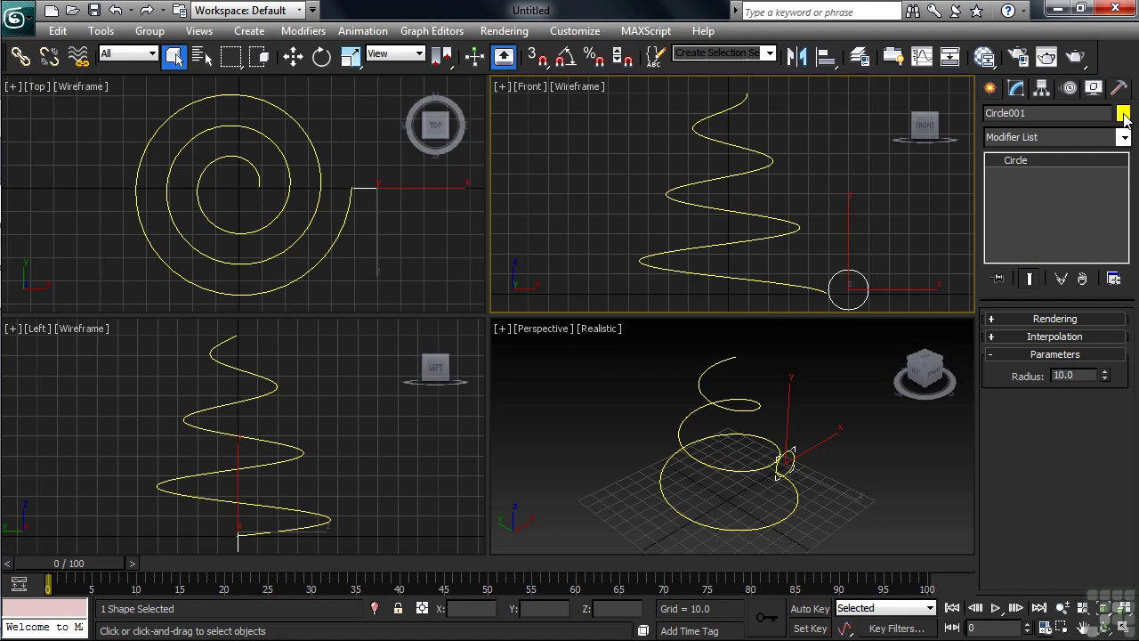
click(428, 368)
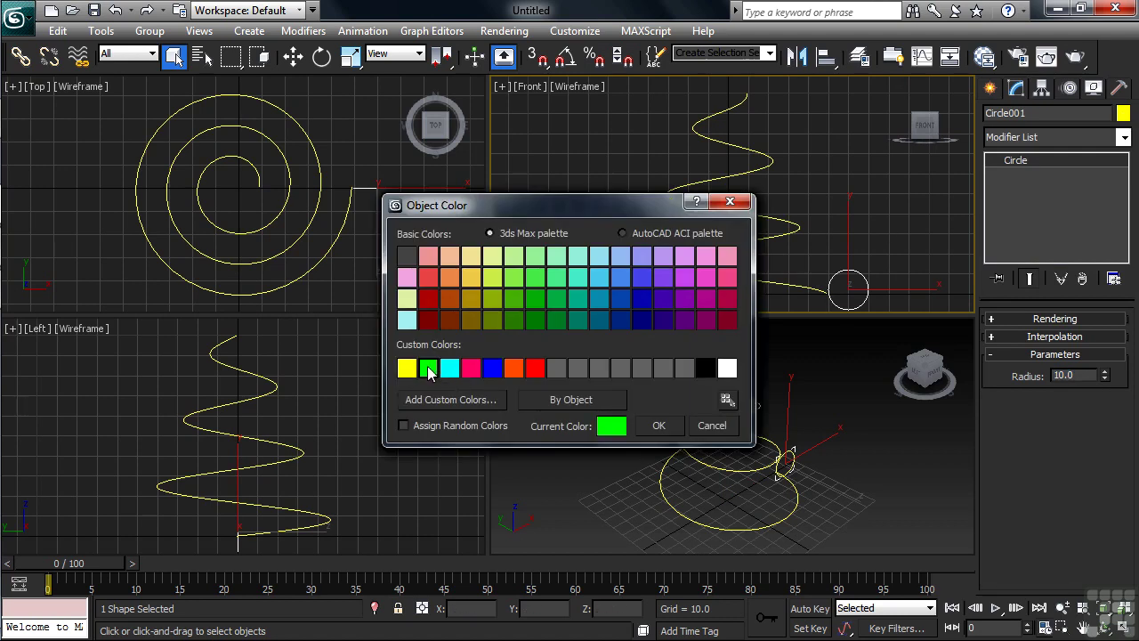
click(658, 425)
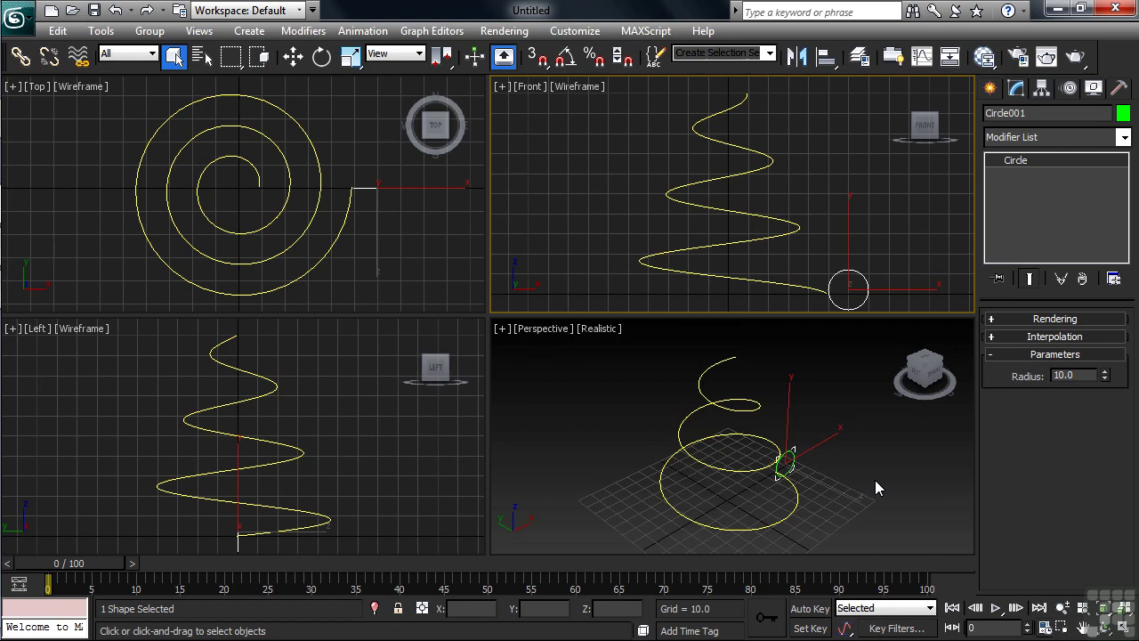
Create a Loft compound object with the helix as path and the green circle as an instanced shape.
click(730, 472)
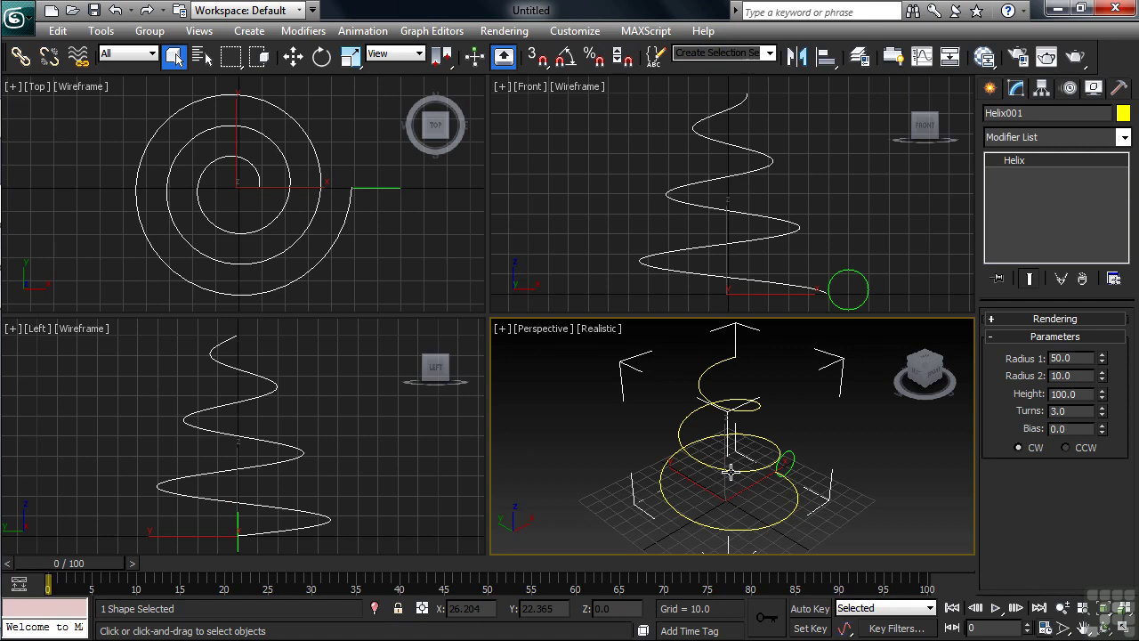
click(990, 88)
click(997, 119)
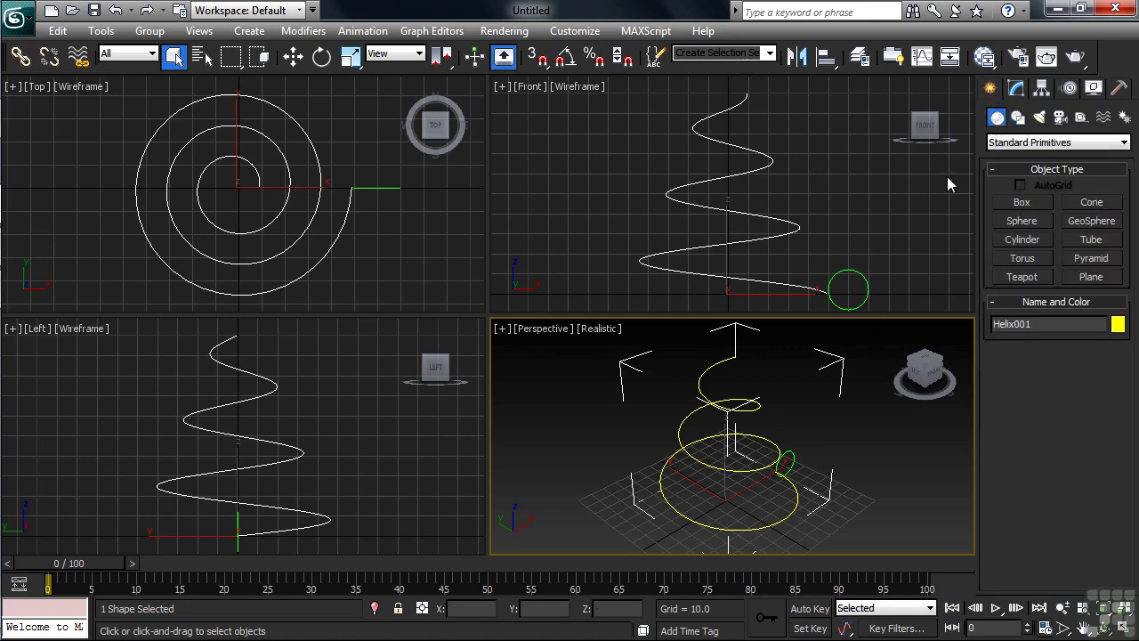
click(1074, 142)
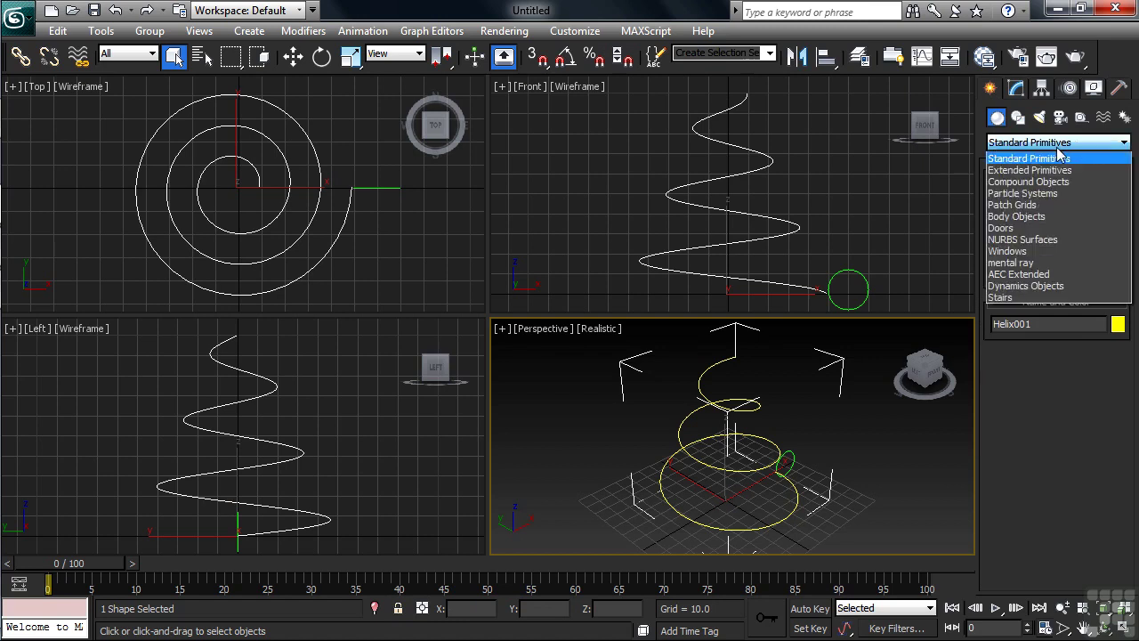
click(1028, 182)
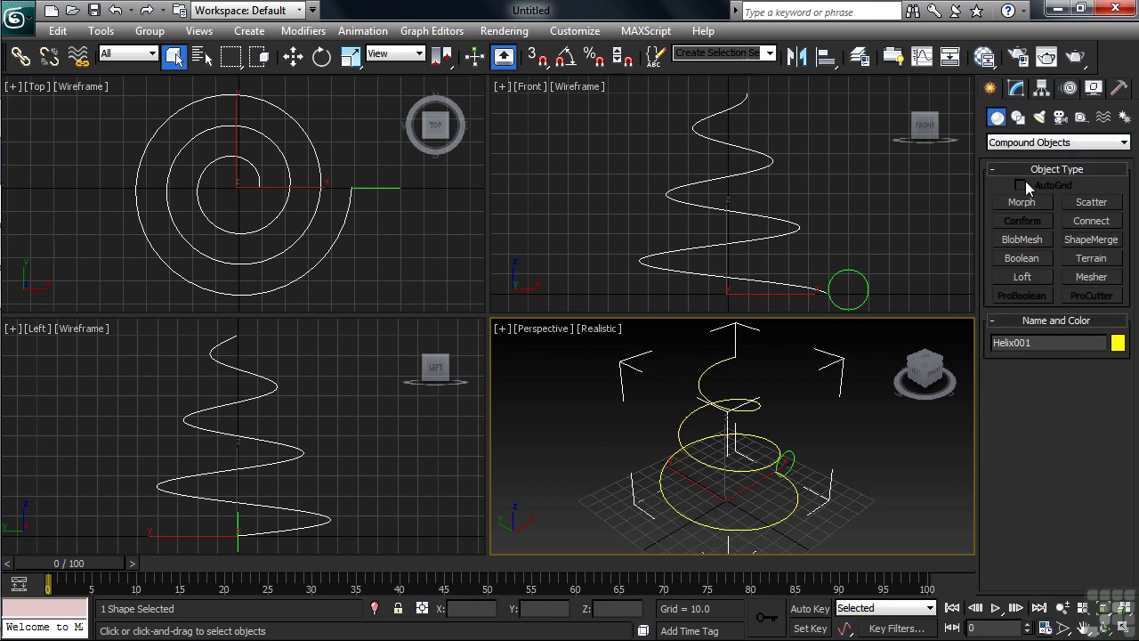
click(1023, 276)
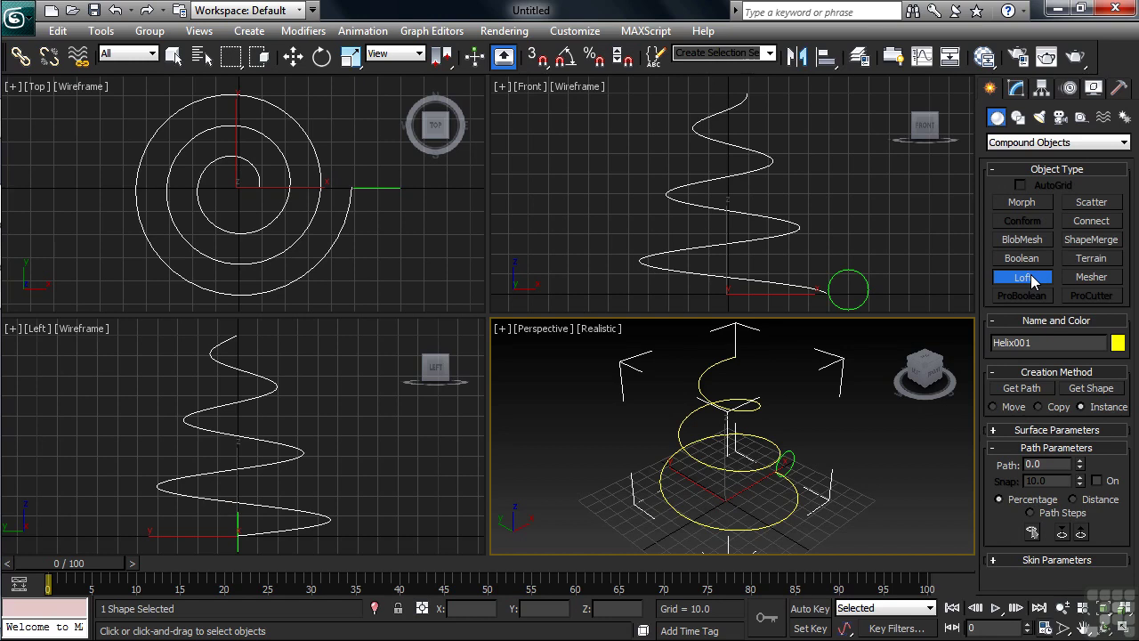
click(1092, 388)
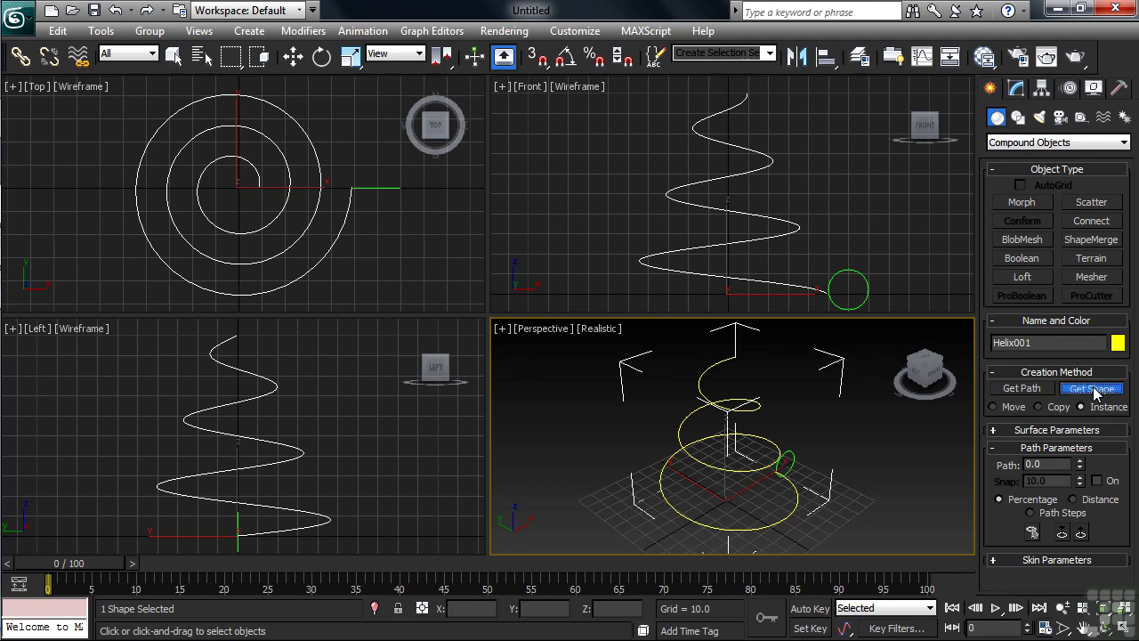
click(868, 300)
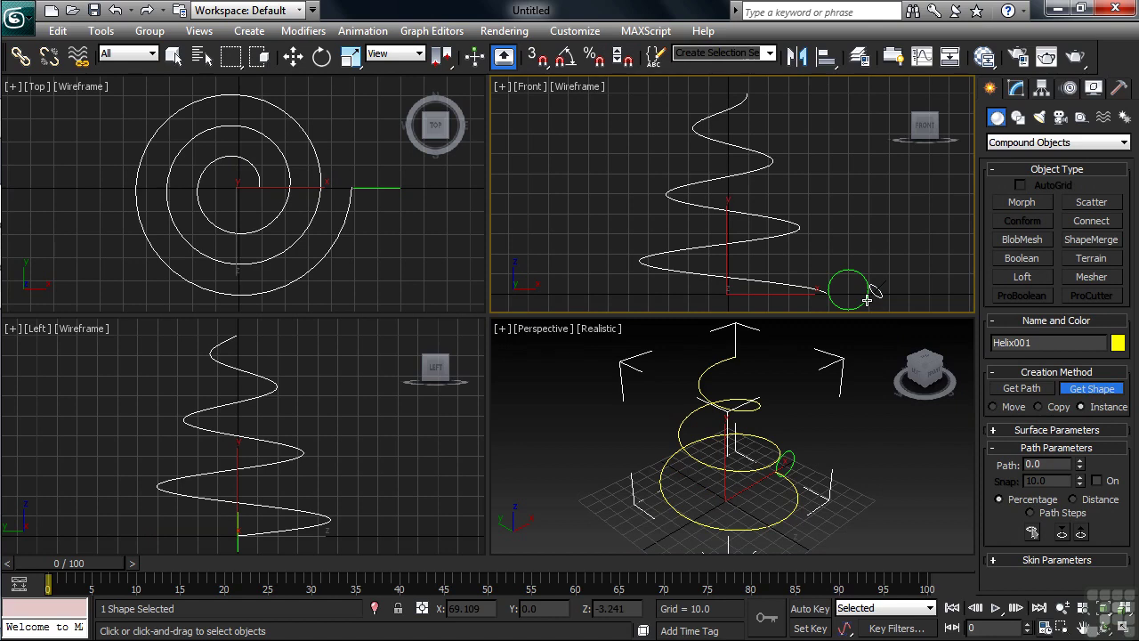
click(867, 300)
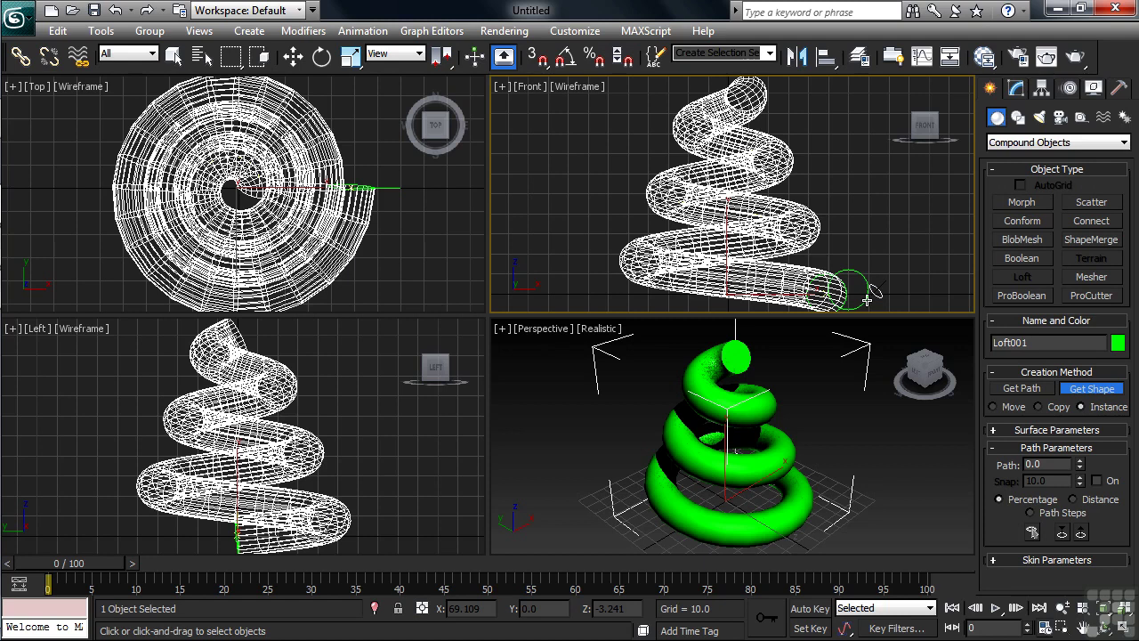
Maximize the Perspective view and display the loft with edged faces.
right_click(870, 426)
key(w)
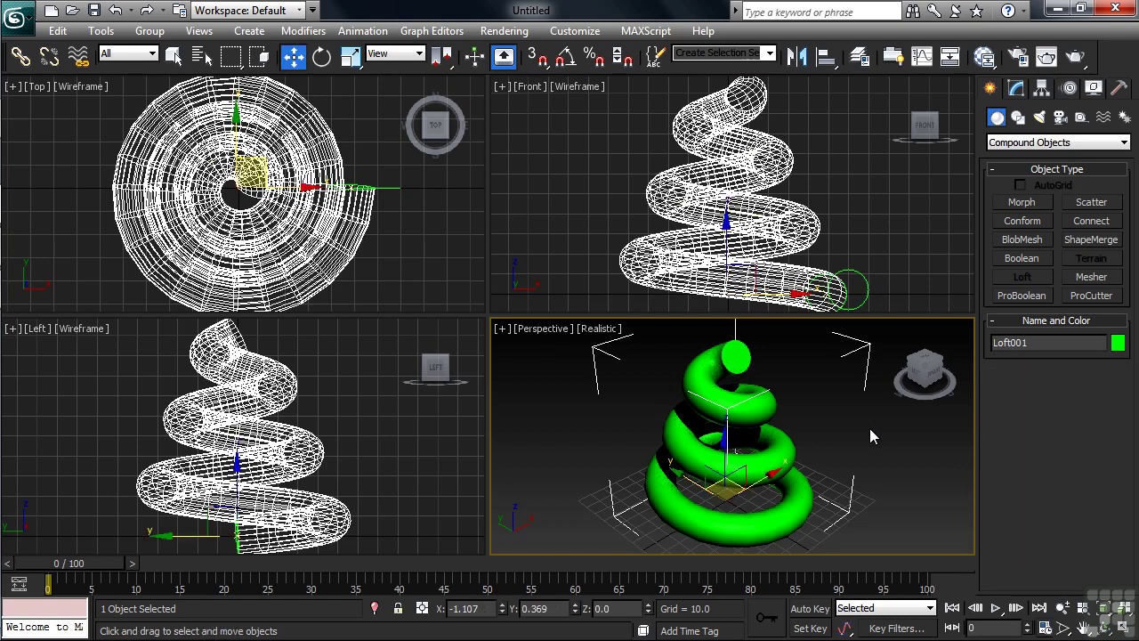
key(alt+w)
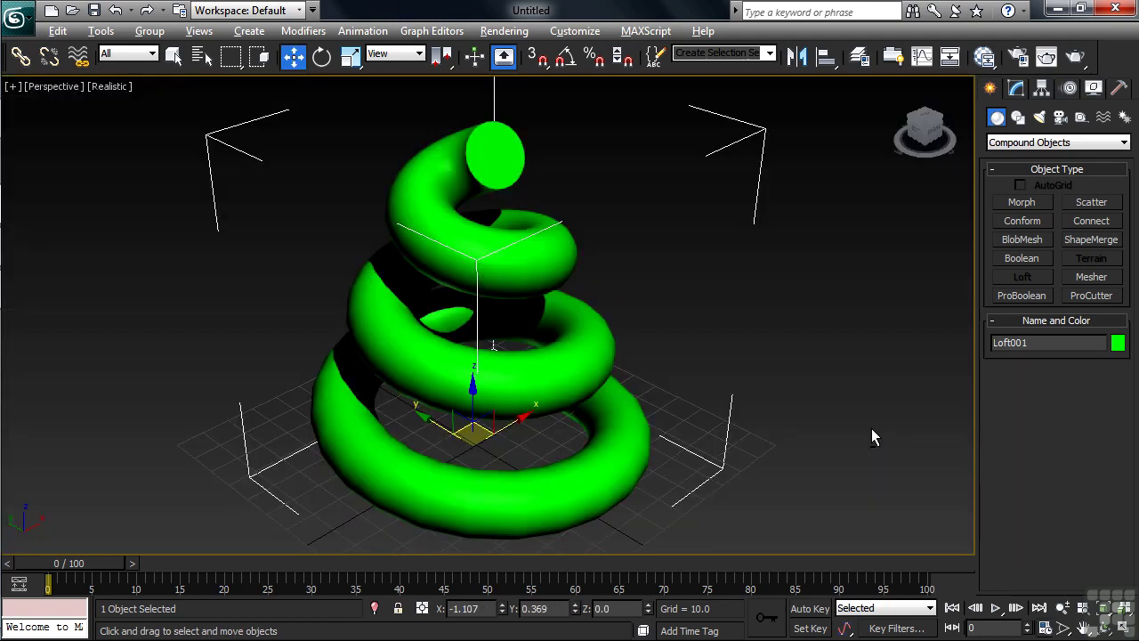
key(F4)
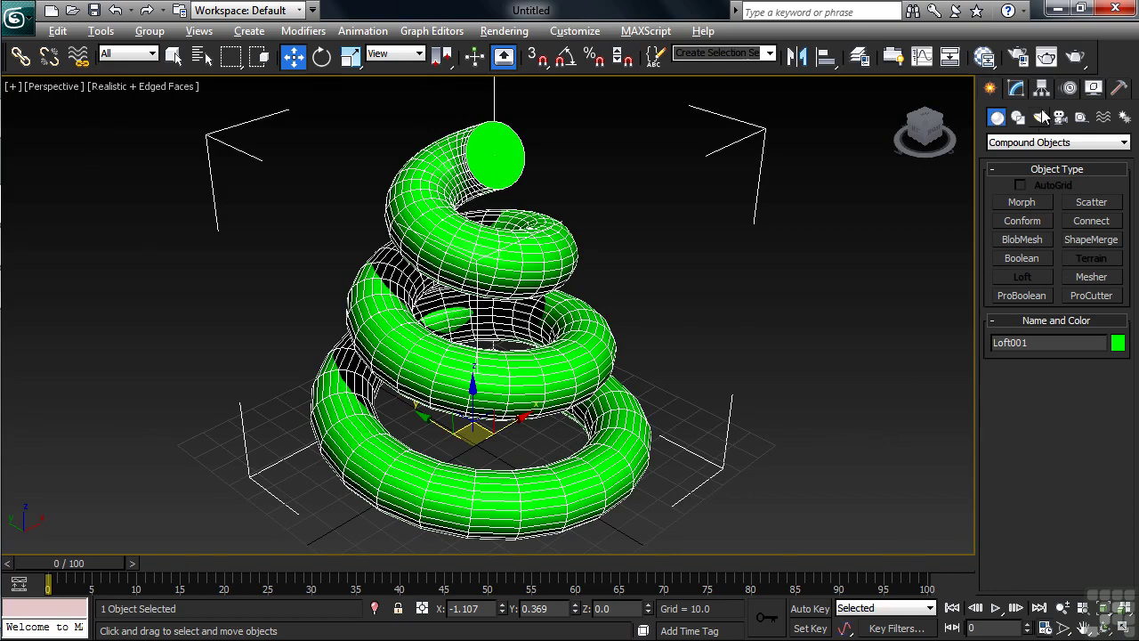
Set the loft's path steps to 15 in its skin parameters.
click(1016, 89)
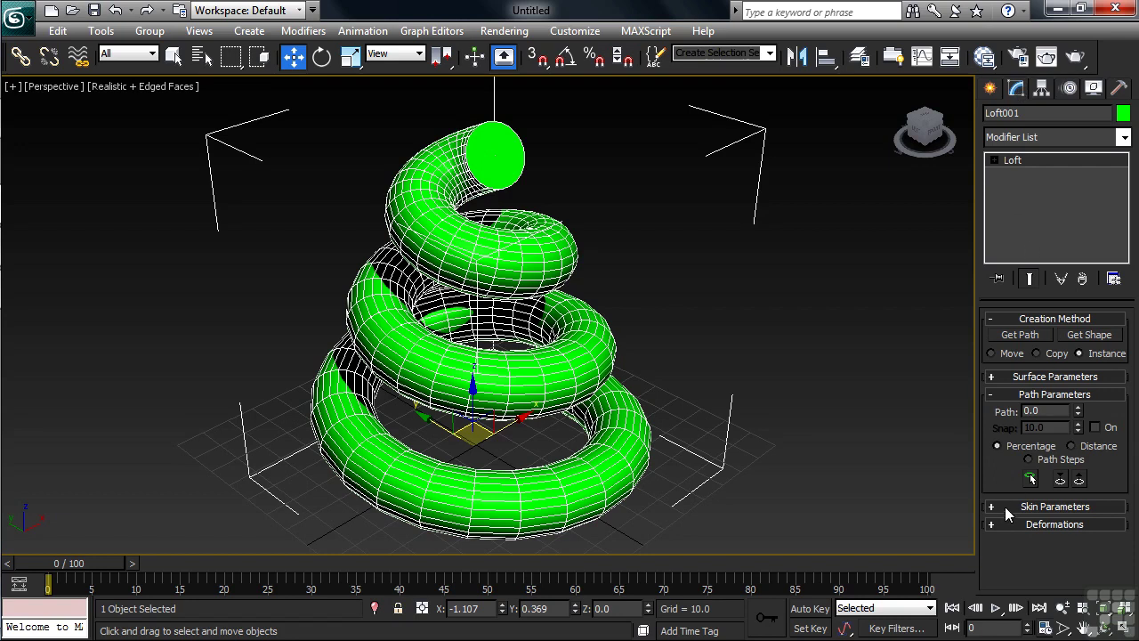
click(1032, 507)
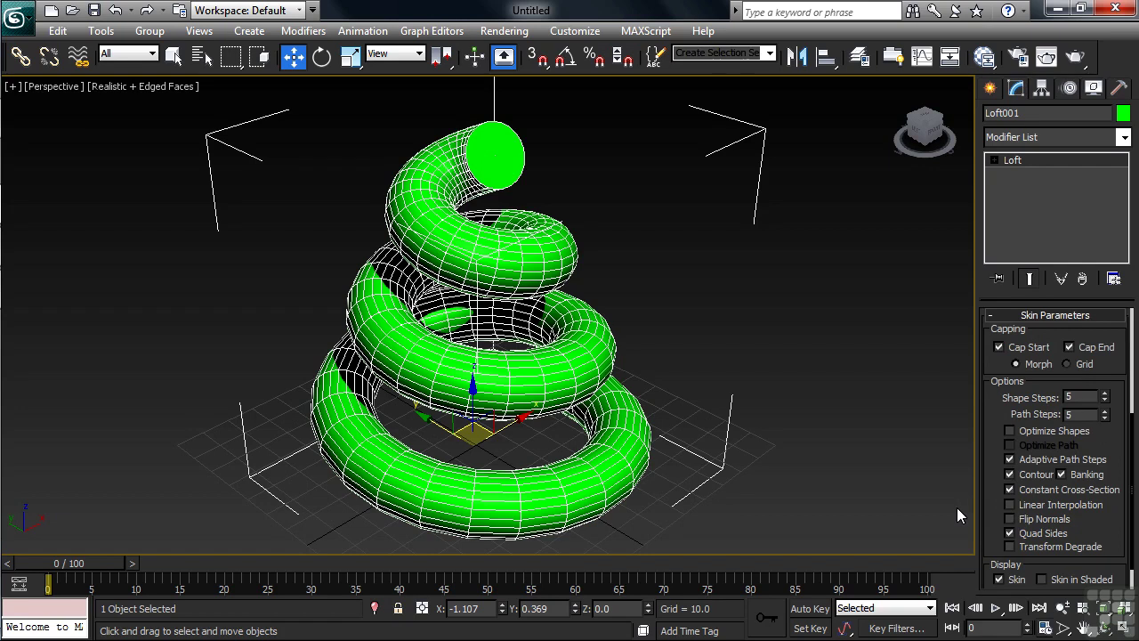
drag(1107, 420, 1084, 410)
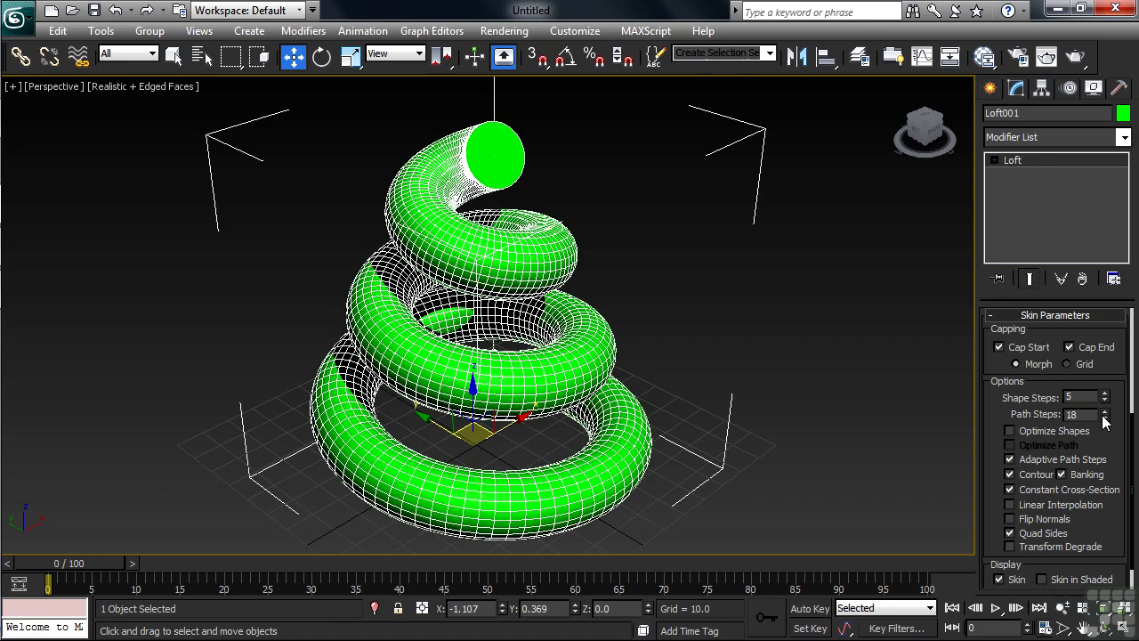
click(1104, 418)
click(1104, 418)
click(1104, 418)
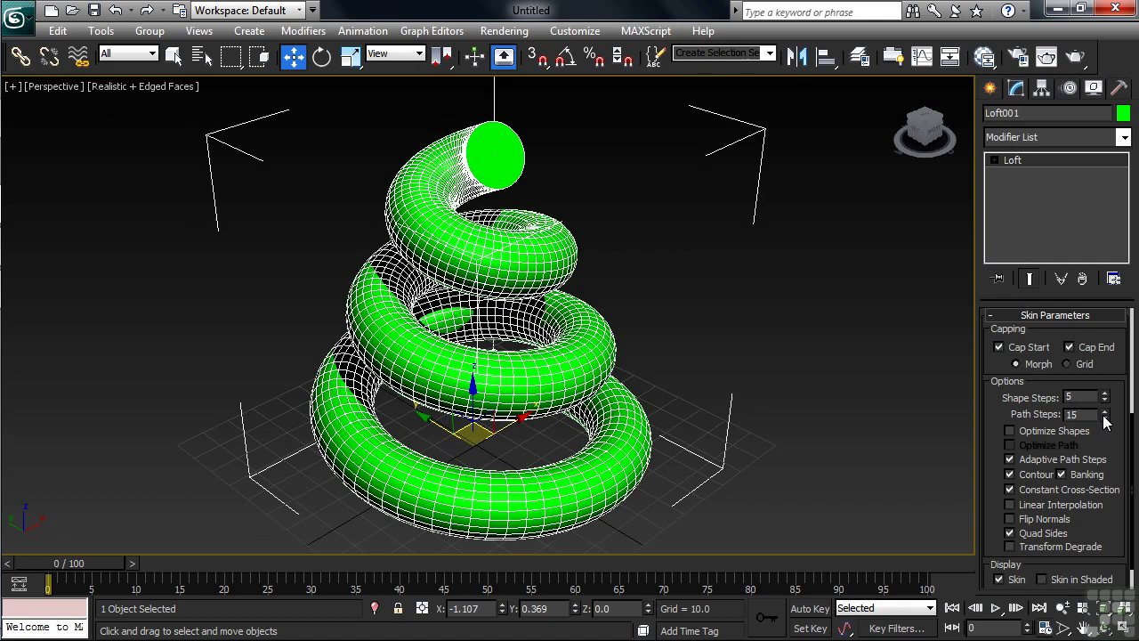
Lower the loft's shape steps to 0 and set them back to 5.
click(1104, 400)
click(1104, 400)
click(1104, 400)
click(1105, 401)
click(1105, 401)
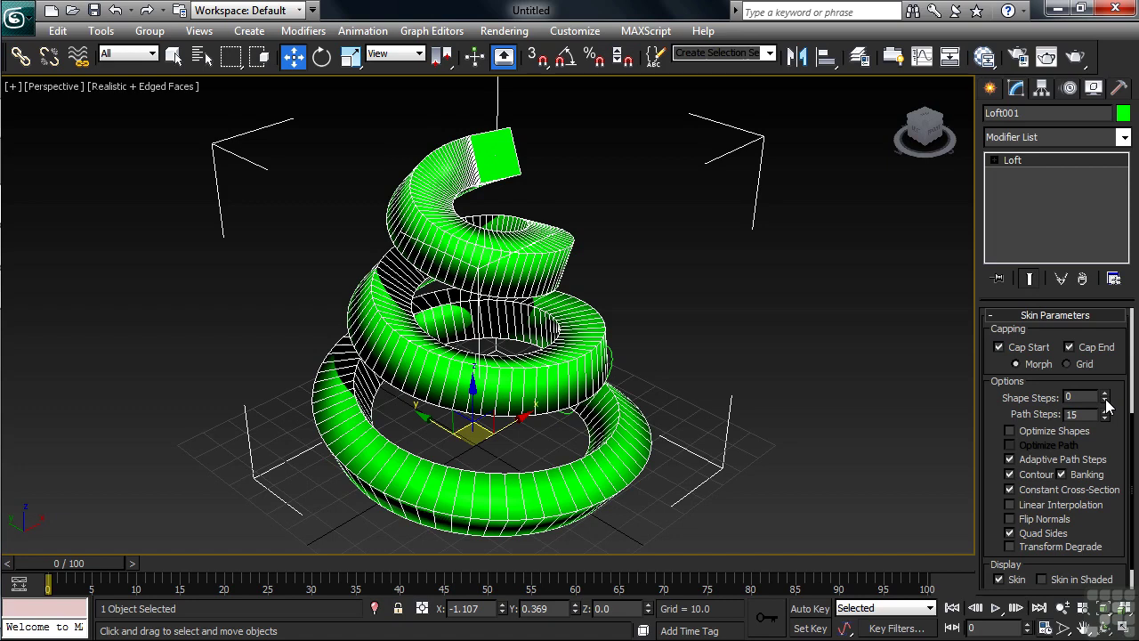
drag(1107, 400, 1108, 398)
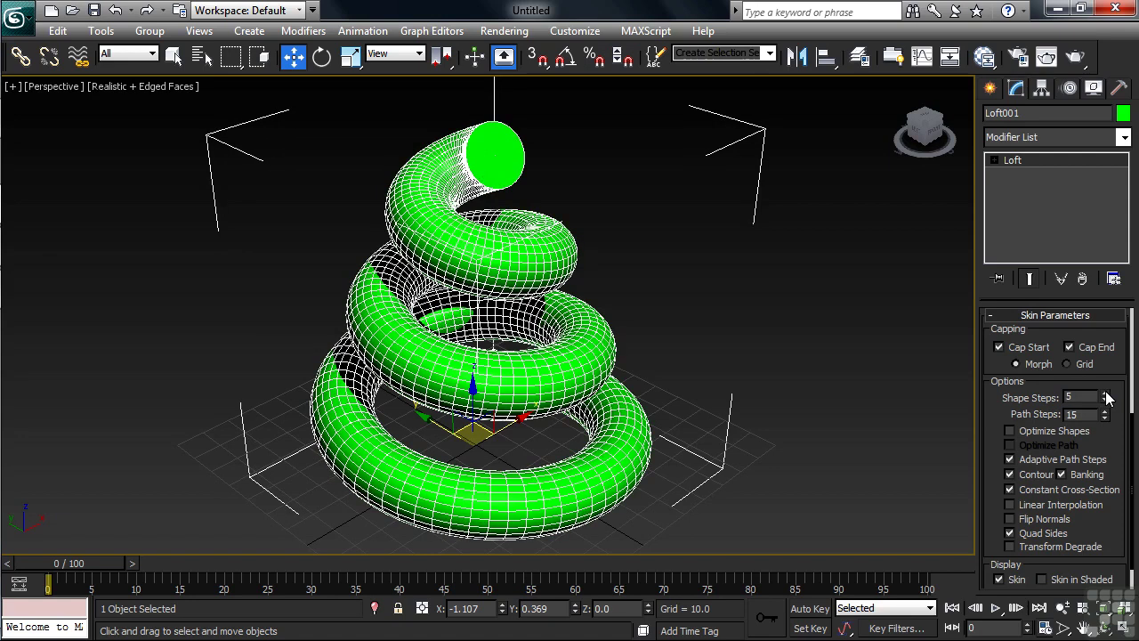
Select the circle by name from the scene list and change its radius to 6.63.
scroll(1103, 392, up, 5)
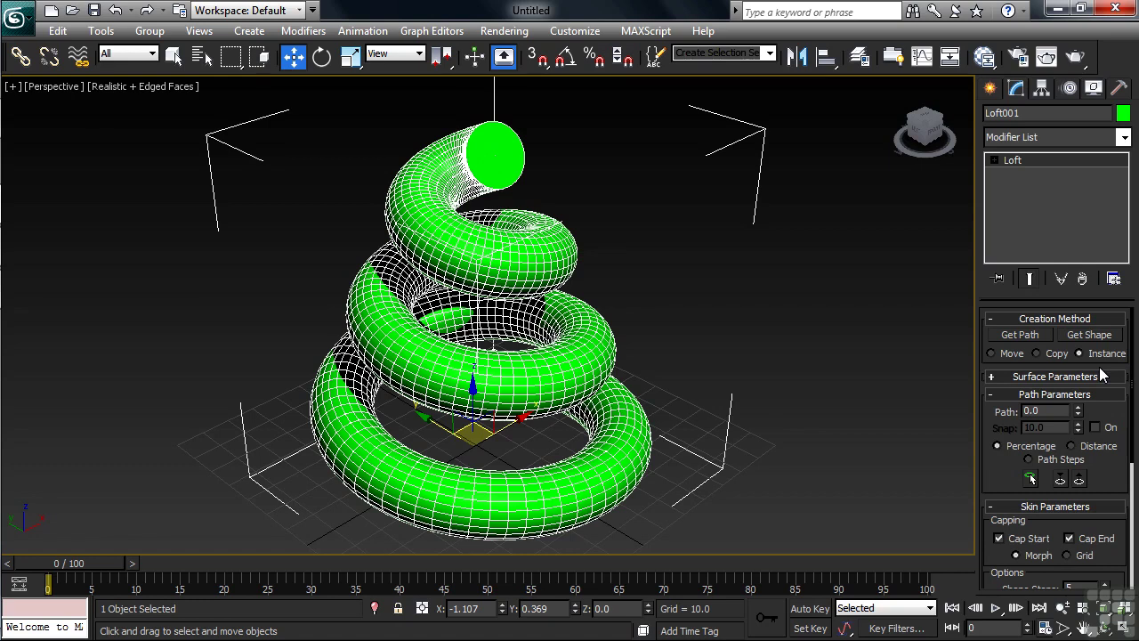
key(h)
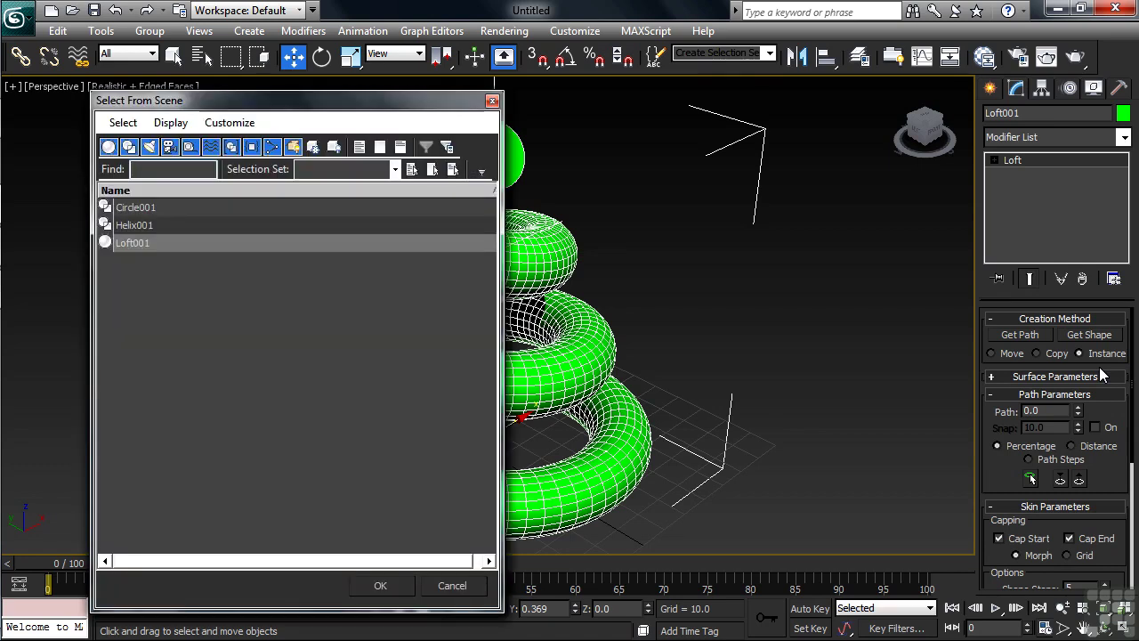
click(148, 207)
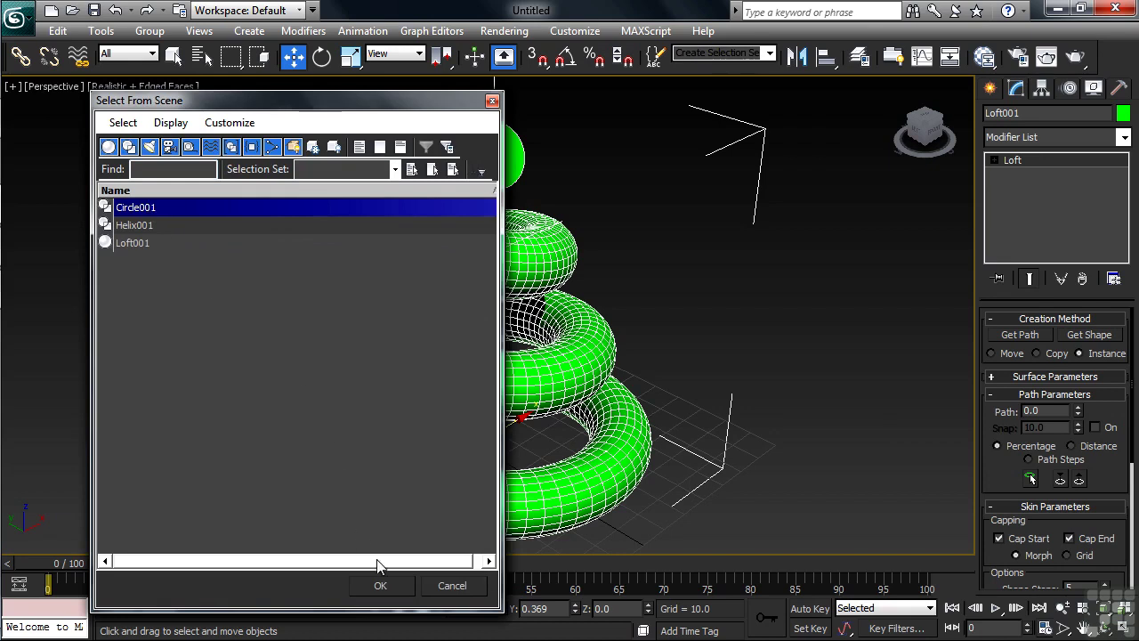
click(380, 585)
drag(1103, 381, 1070, 436)
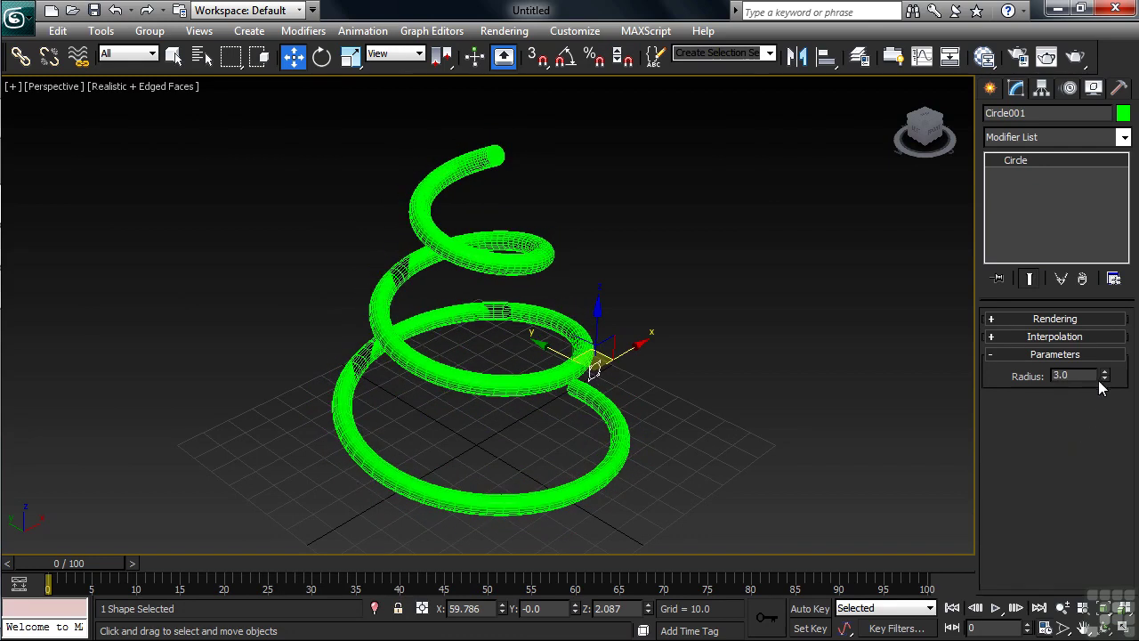
drag(1104, 376, 1059, 270)
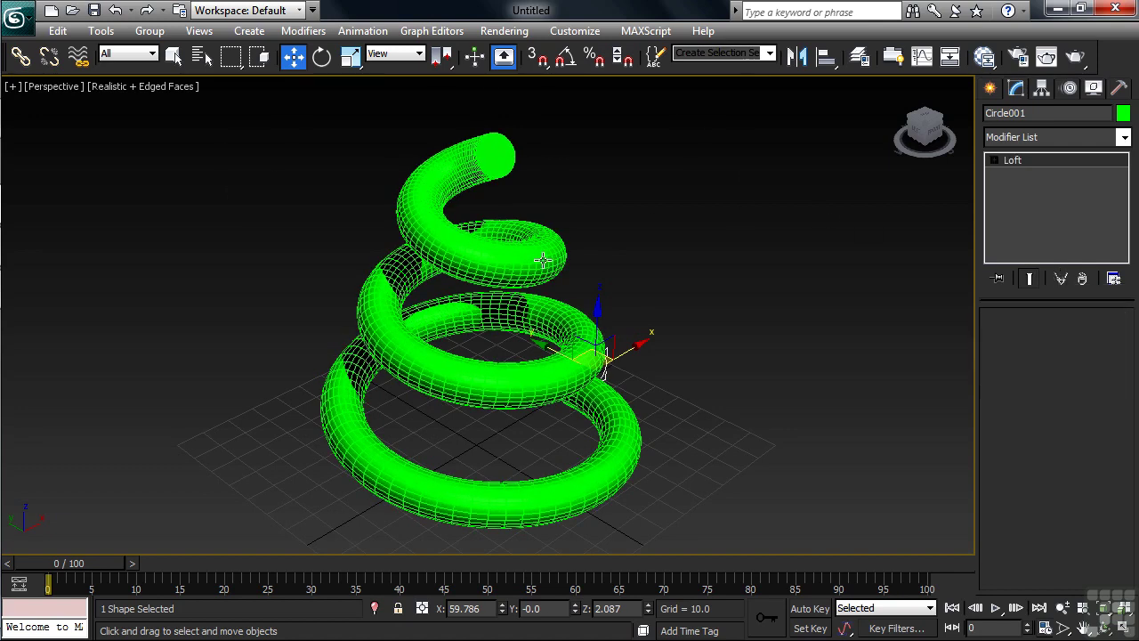
Delete the loft object and frame the green circle in a maximized Front view.
click(543, 259)
key(Delete)
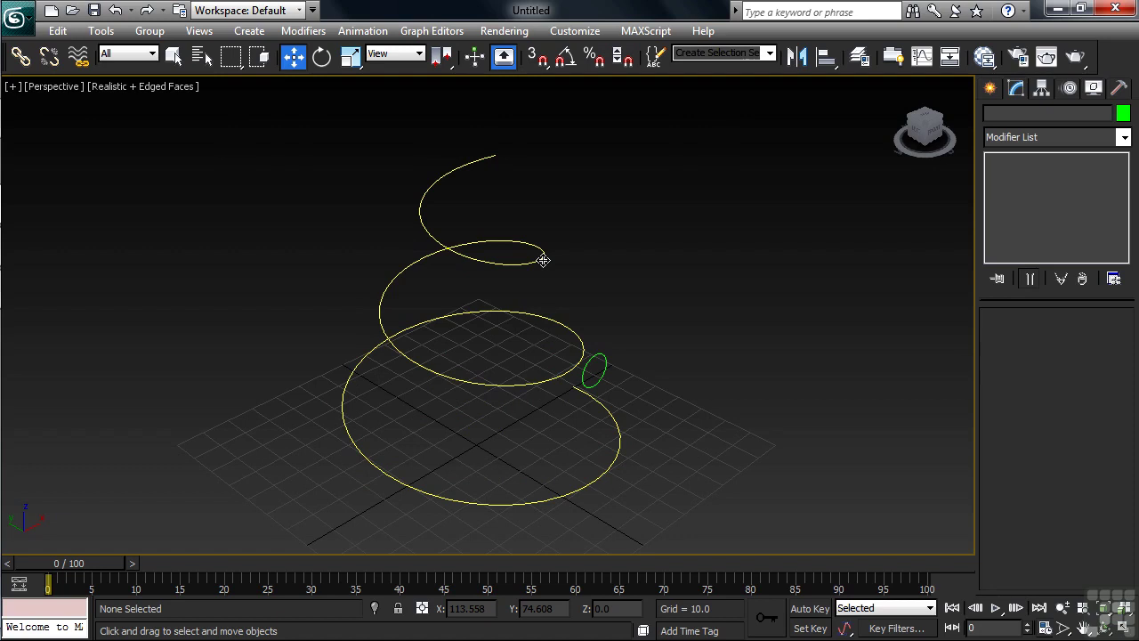
key(alt+w)
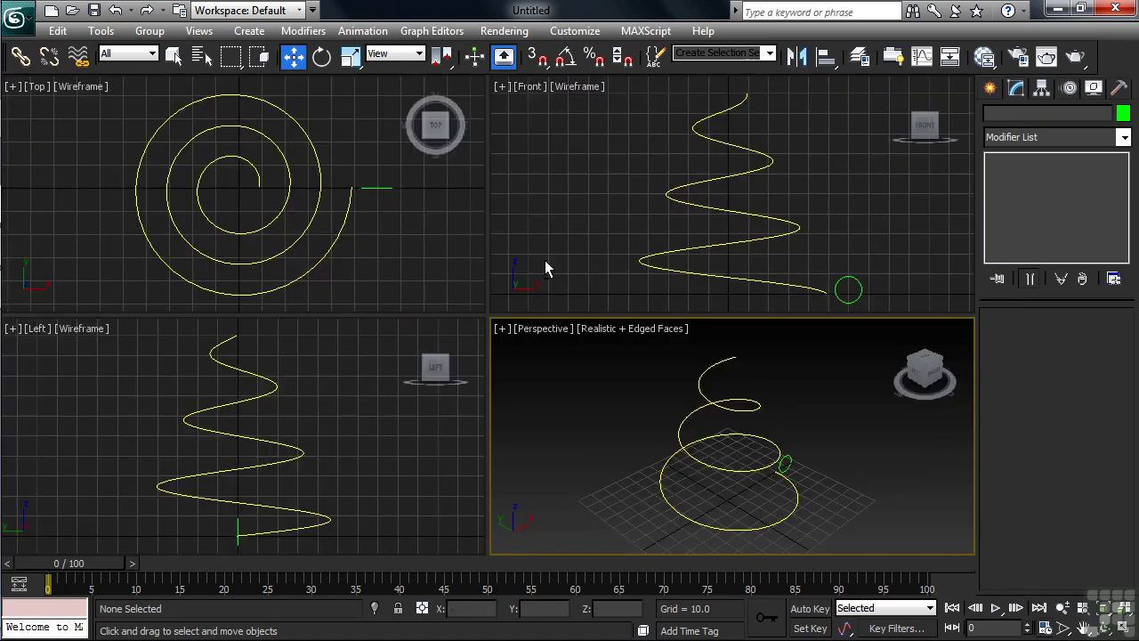
click(564, 233)
key(alt+w)
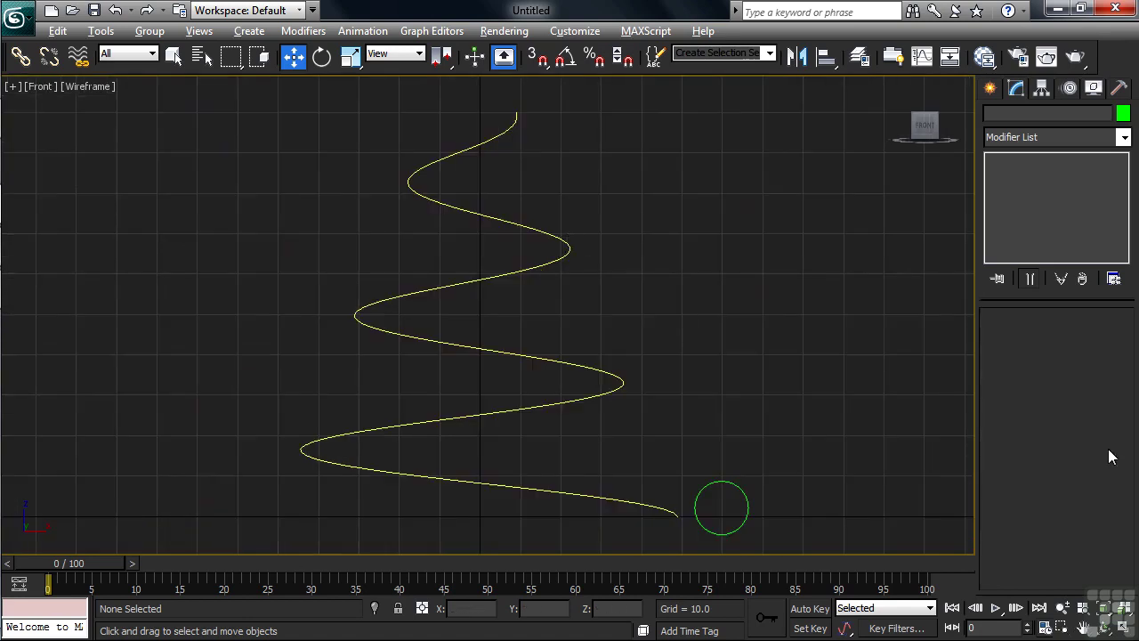
click(727, 527)
key(z)
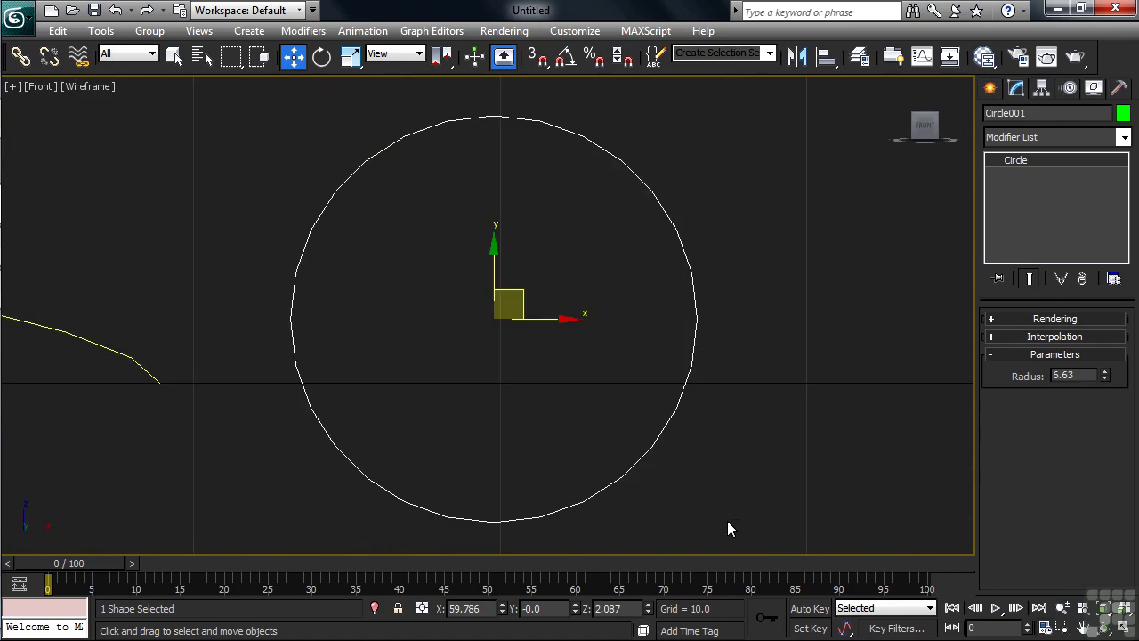
Draw a six-pointed star spline centred on the circle, with radii of about 7.6 and 4.2.
click(990, 87)
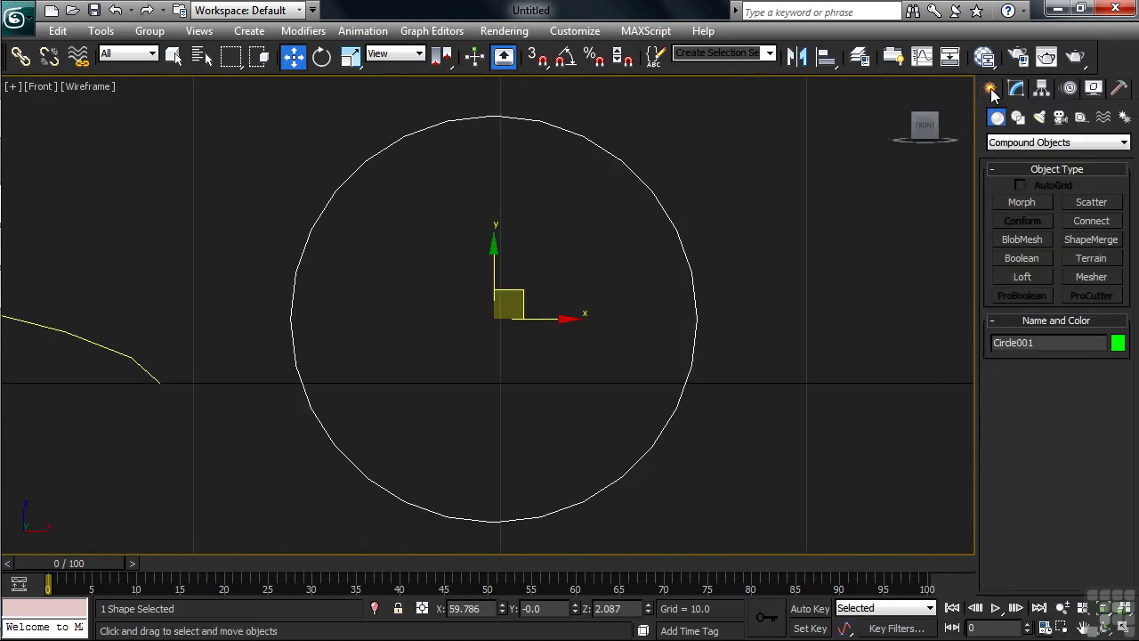
click(1018, 117)
click(1091, 272)
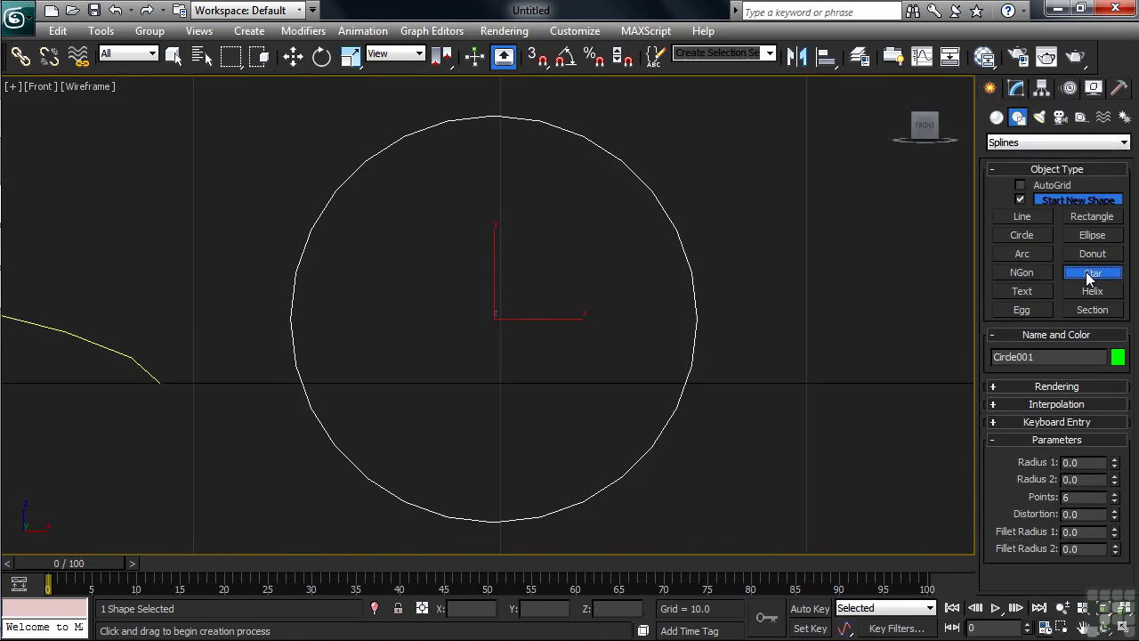
drag(494, 318, 637, 134)
click(572, 218)
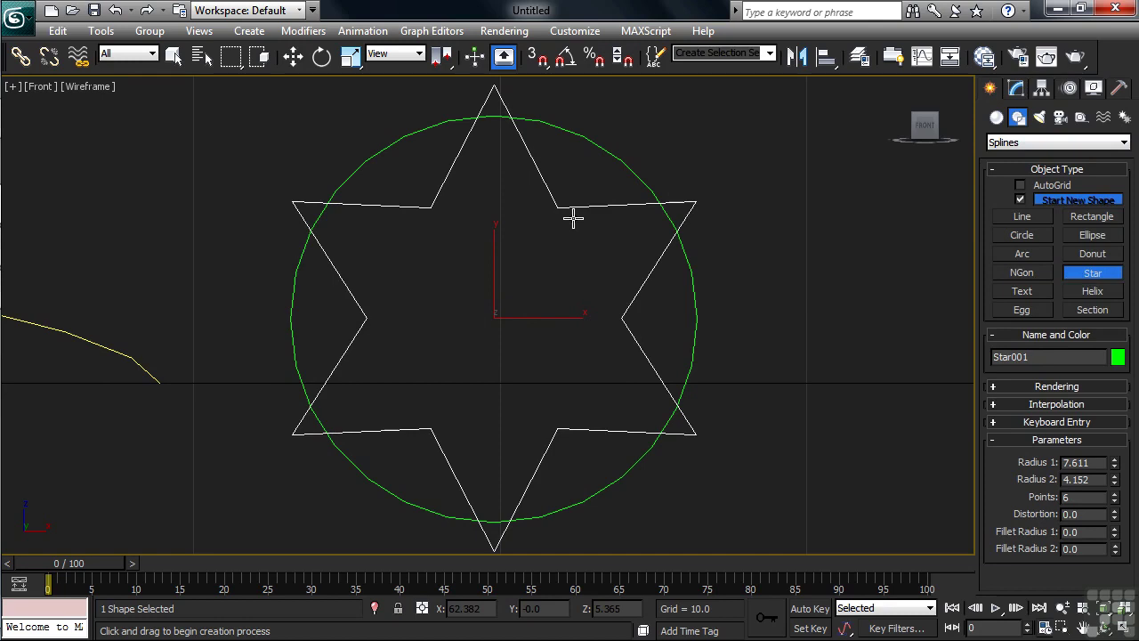
With Start New Shape off, add a centred circle of about 3.8 radius inside the star as part of the same shape.
click(1021, 199)
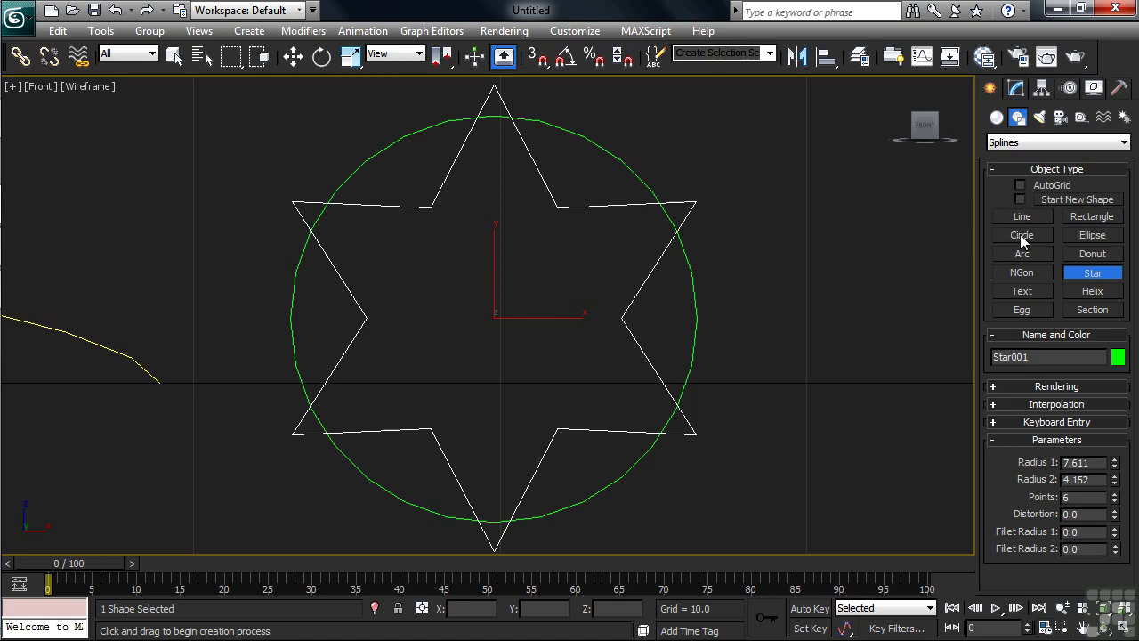
click(1022, 235)
drag(493, 316, 580, 234)
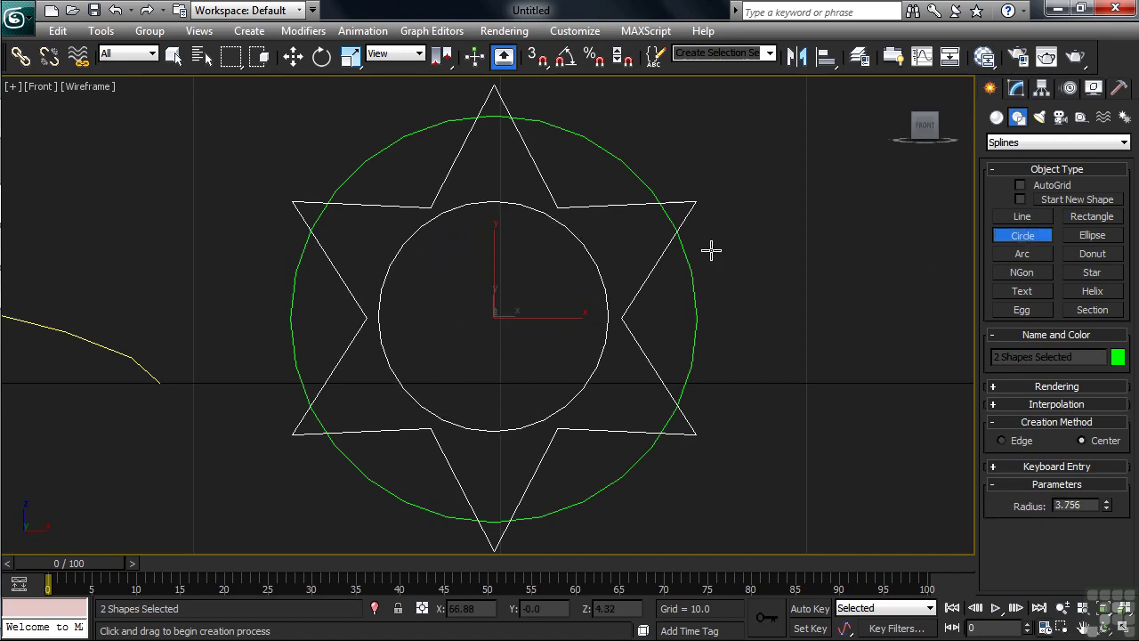
right_click(764, 255)
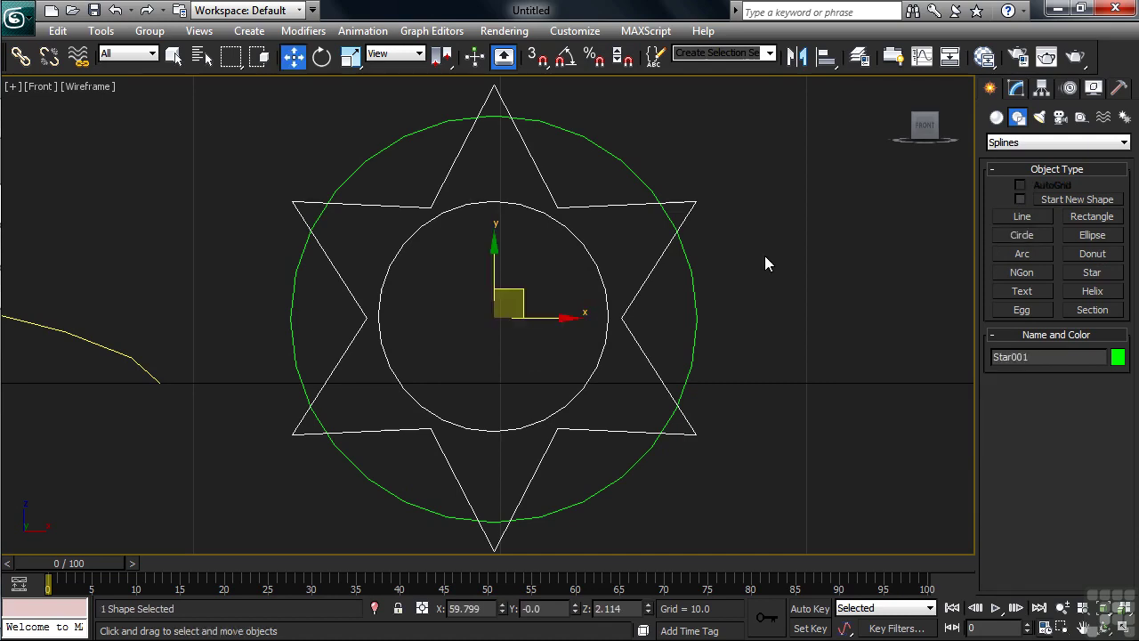
click(764, 255)
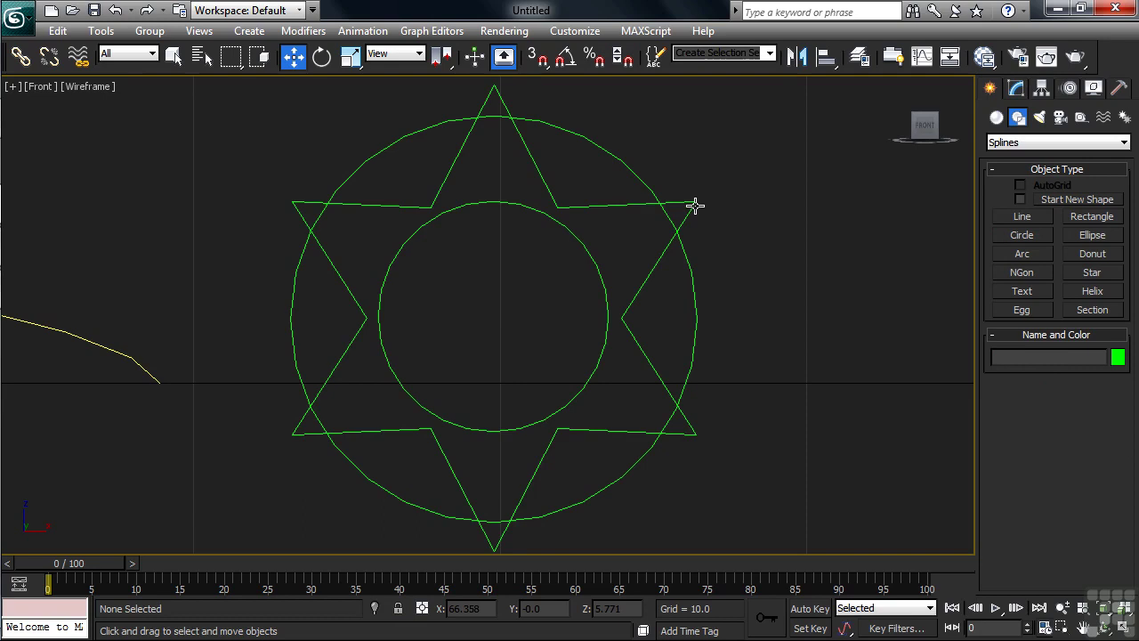
click(695, 206)
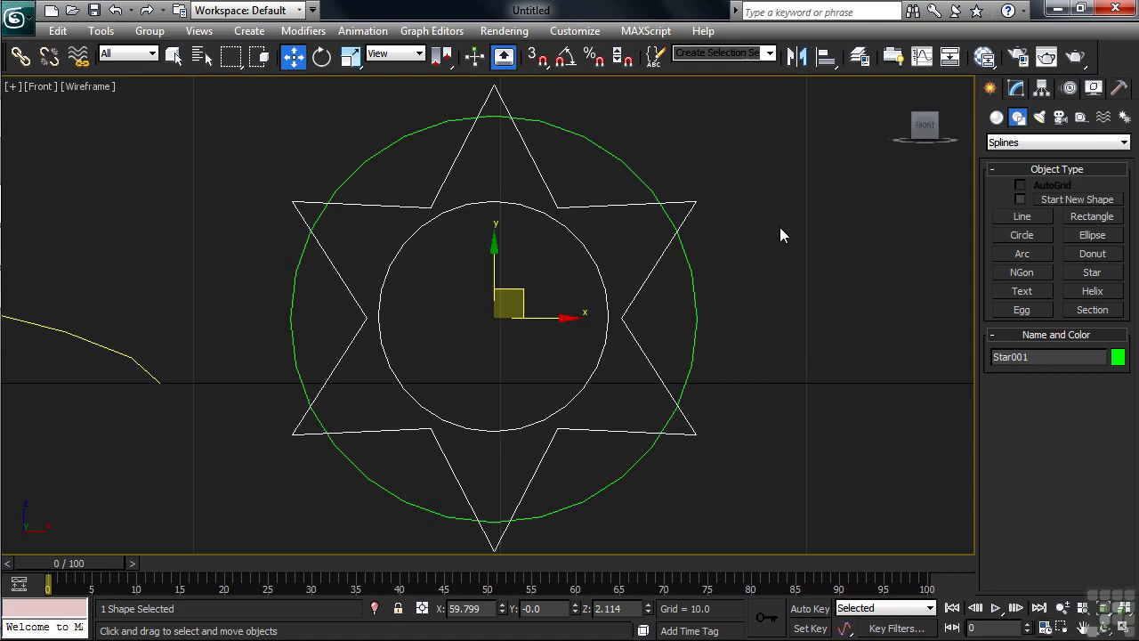
Create a Loft compound object in the maximized Perspective view, with the helix as path and the combined star-and-circle as an instanced shape.
key(alt+w)
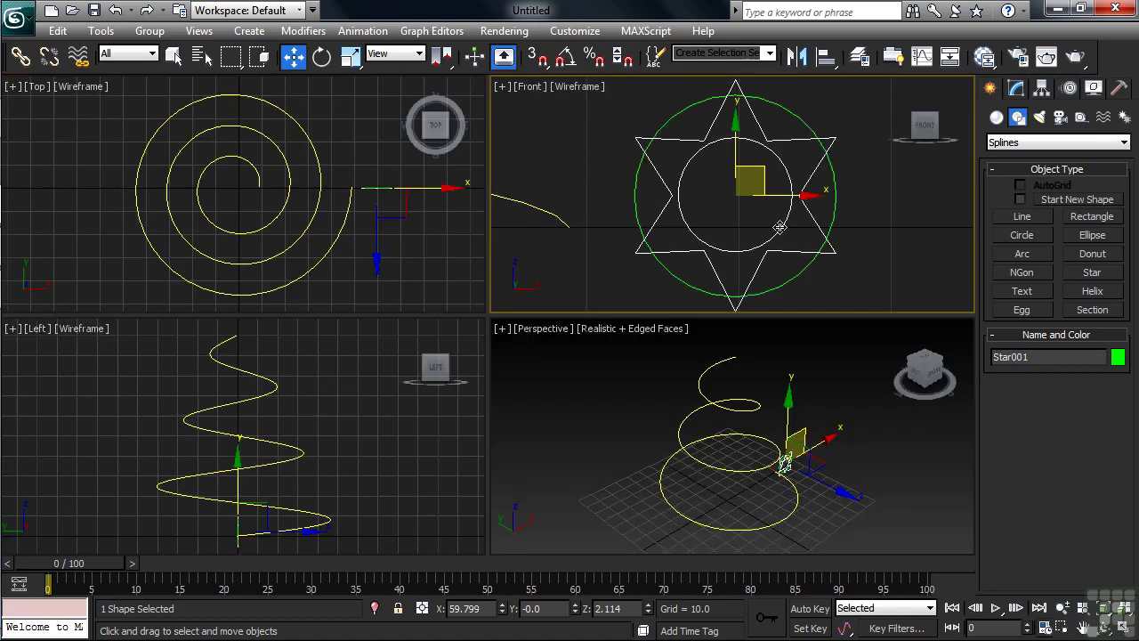
click(887, 247)
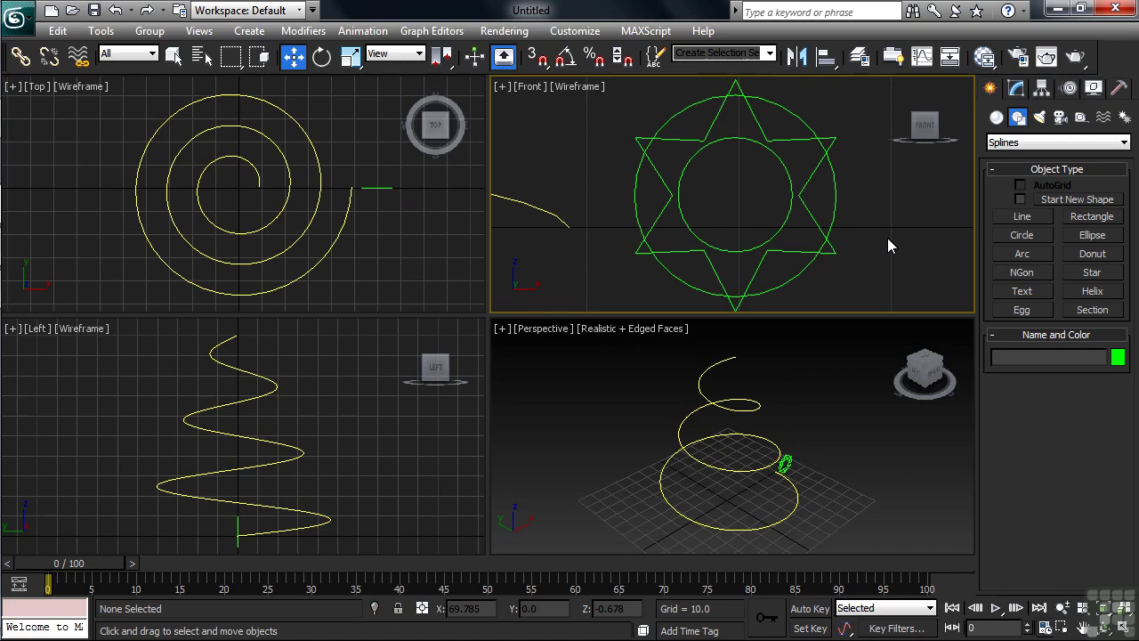
click(865, 468)
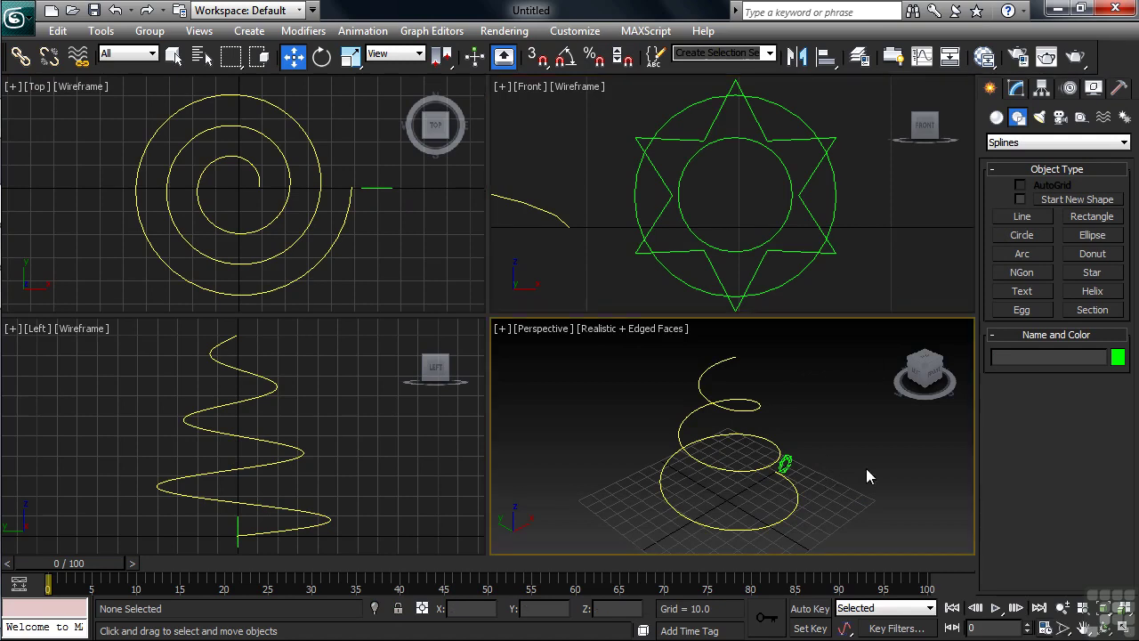
key(alt+w)
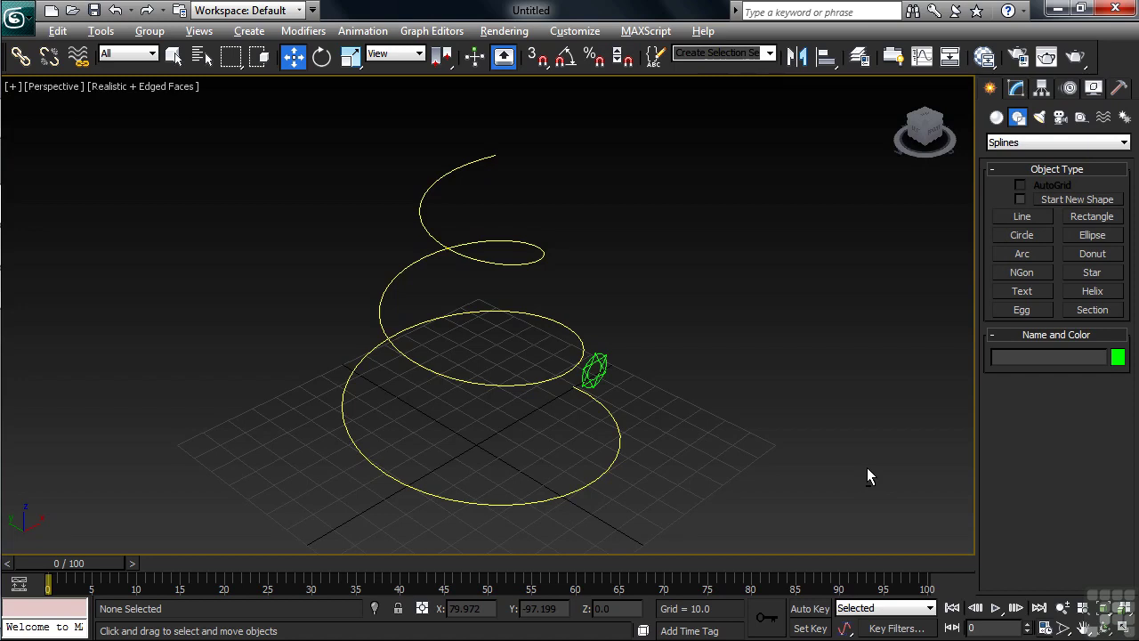
click(594, 482)
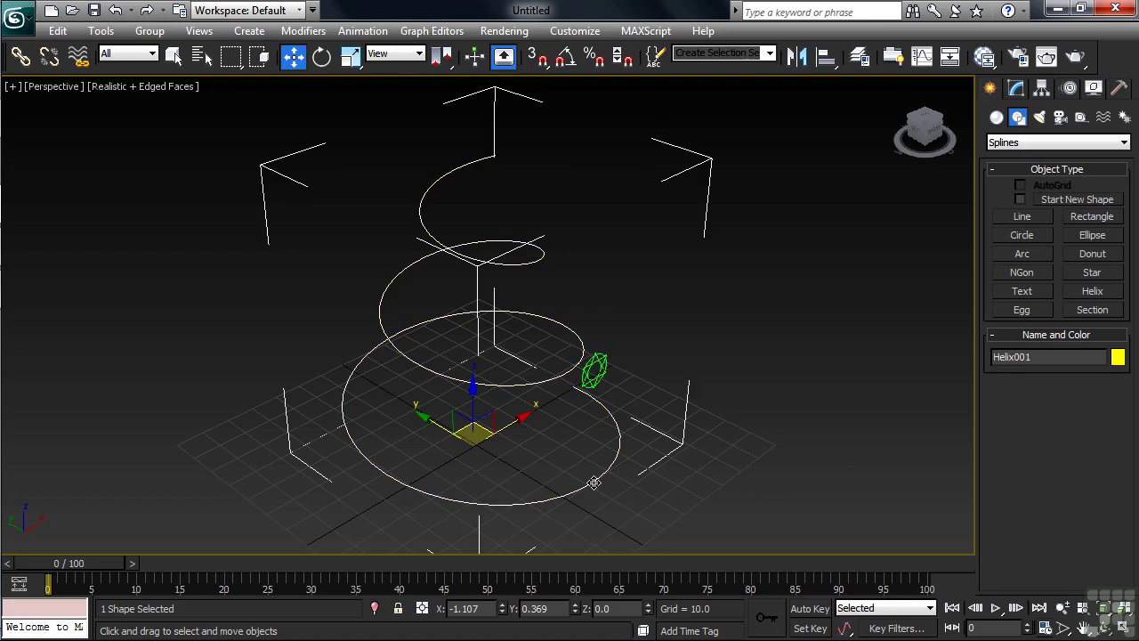
click(996, 118)
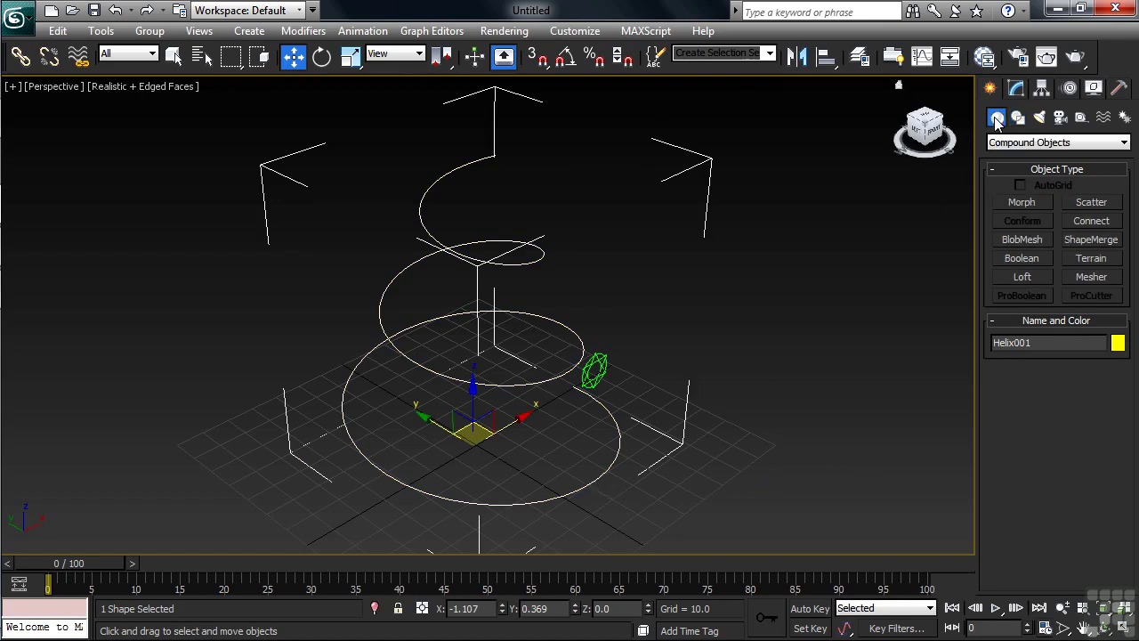
click(1022, 278)
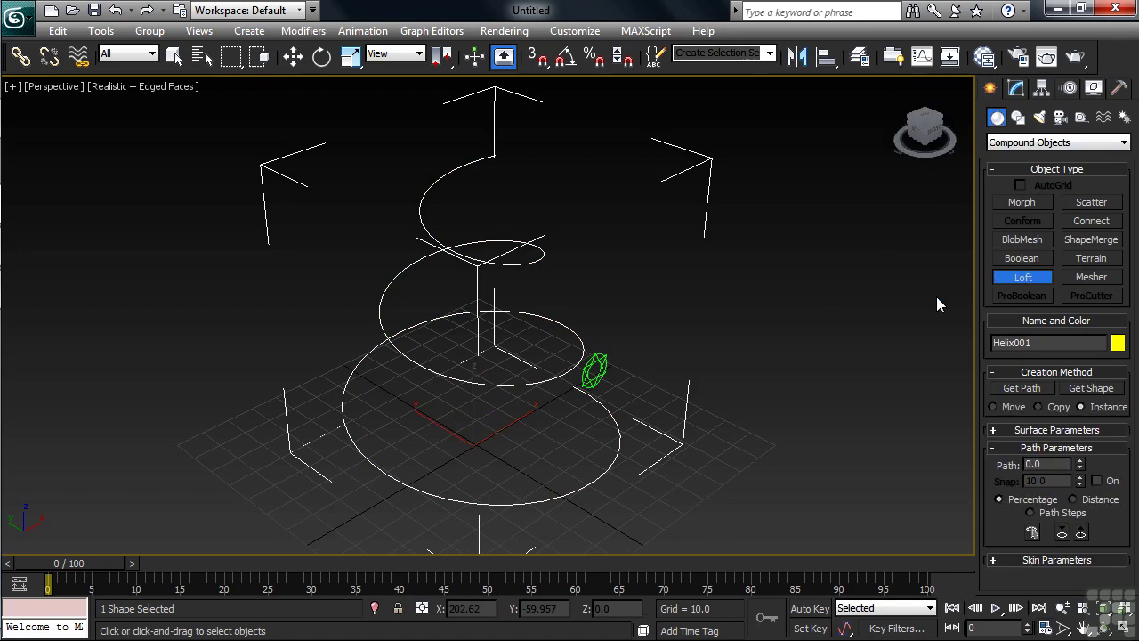
click(1094, 389)
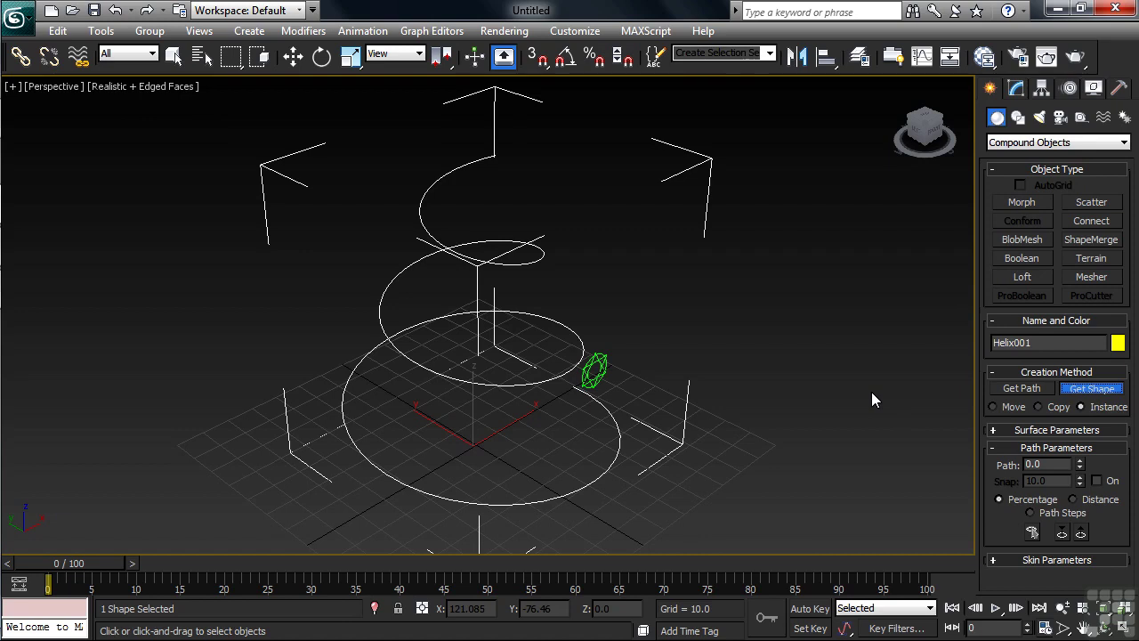
click(593, 368)
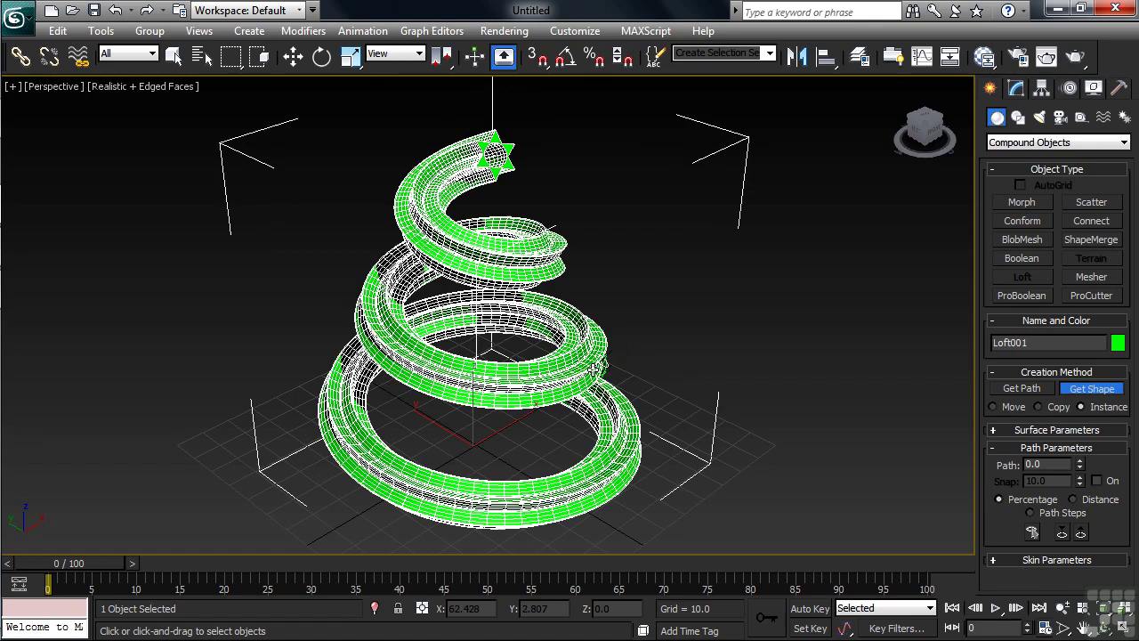
Show the new loft's modify parameters and turn off its edged-faces display in the Perspective view.
click(1017, 88)
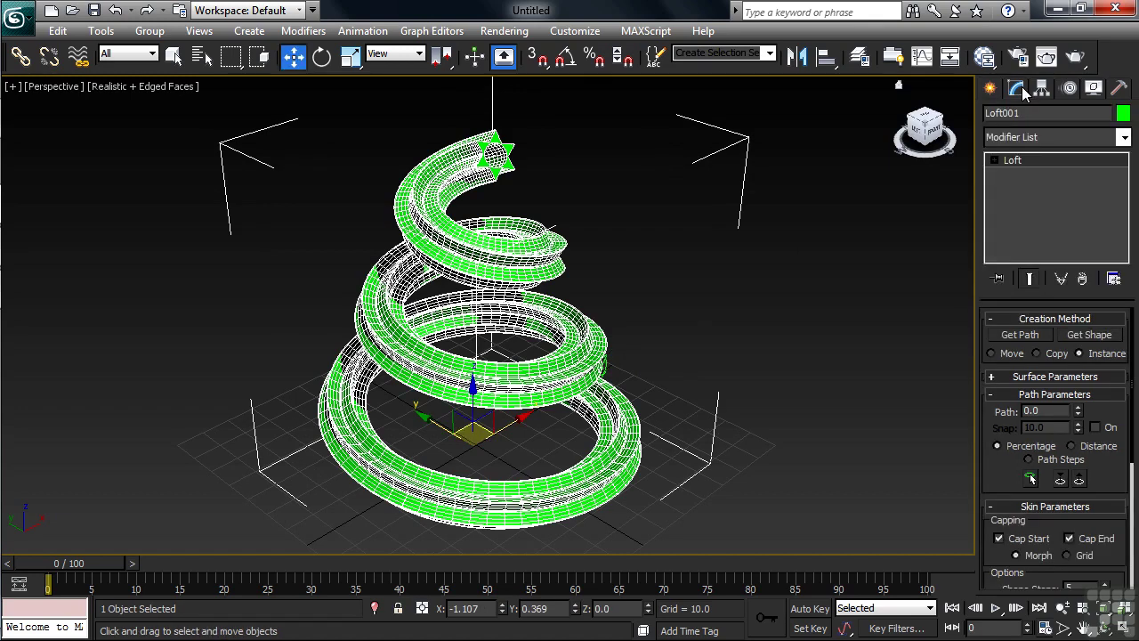
key(F4)
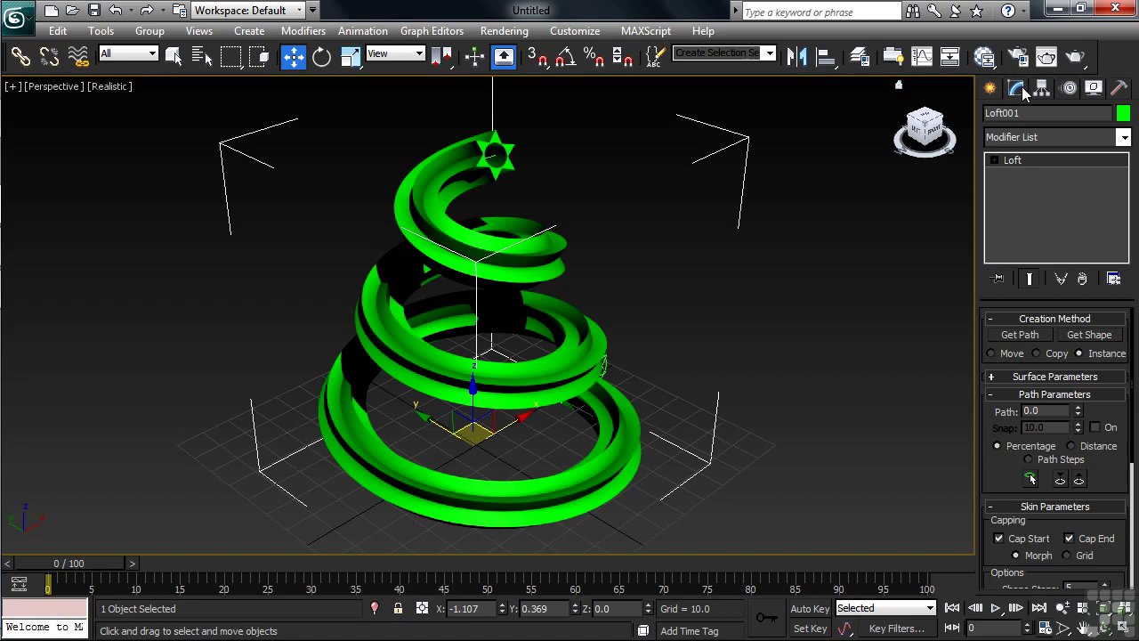
mouse_move(653, 301)
alt+middle_down()
mouse_move(397, 308)
mouse_move(267, 204)
mouse_move(386, 330)
mouse_move(661, 280)
mouse_move(579, 312)
mouse_move(795, 378)
alt+middle_up()
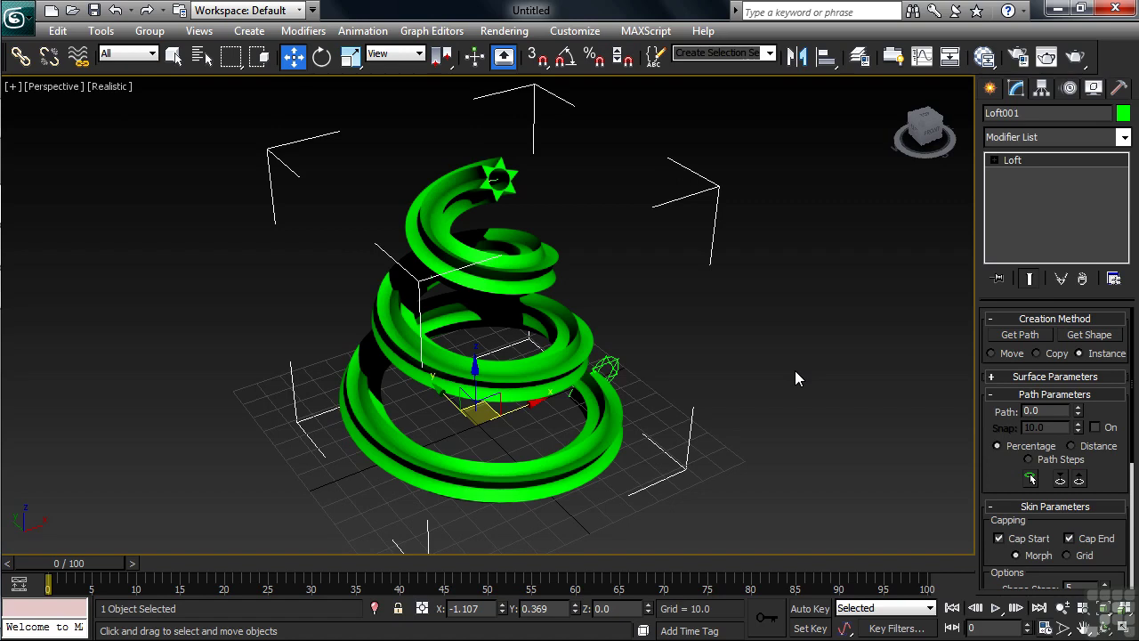
Add a Twist deformation to the loft and lower the end control point of its curve to about -873.
drag(994, 483, 1021, 231)
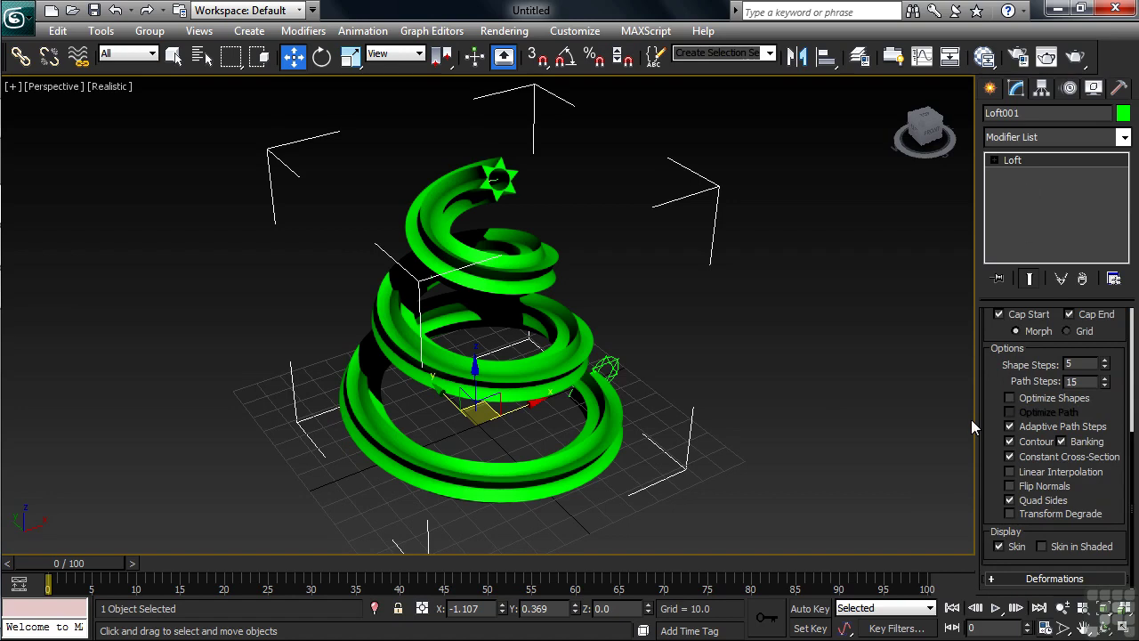
click(1009, 579)
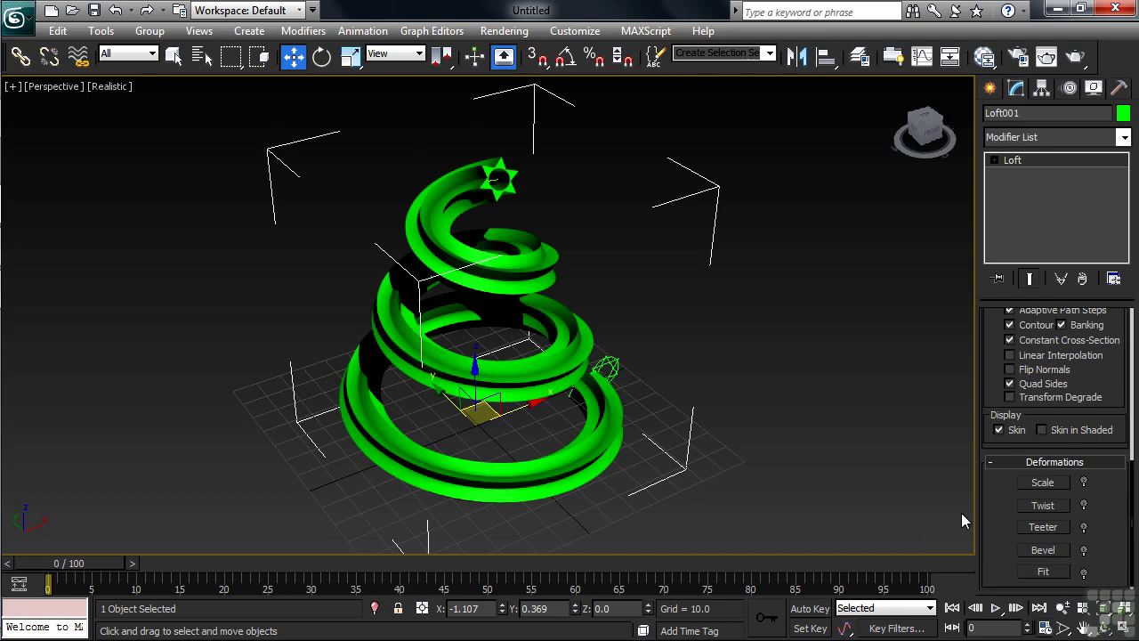
click(1036, 506)
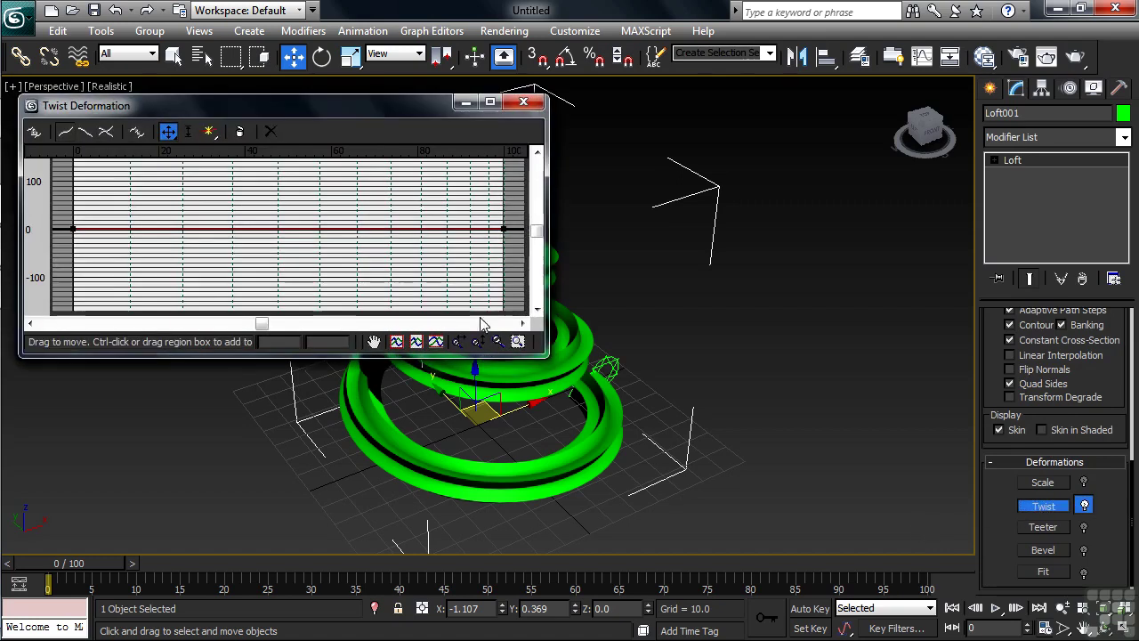
drag(357, 110, 447, 48)
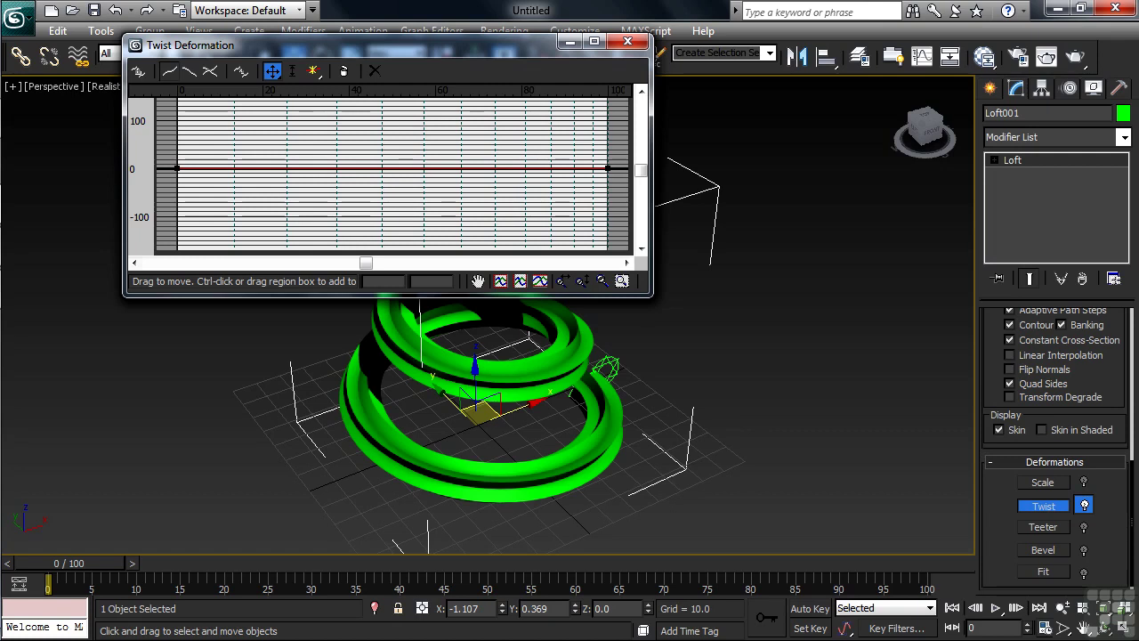
click(608, 168)
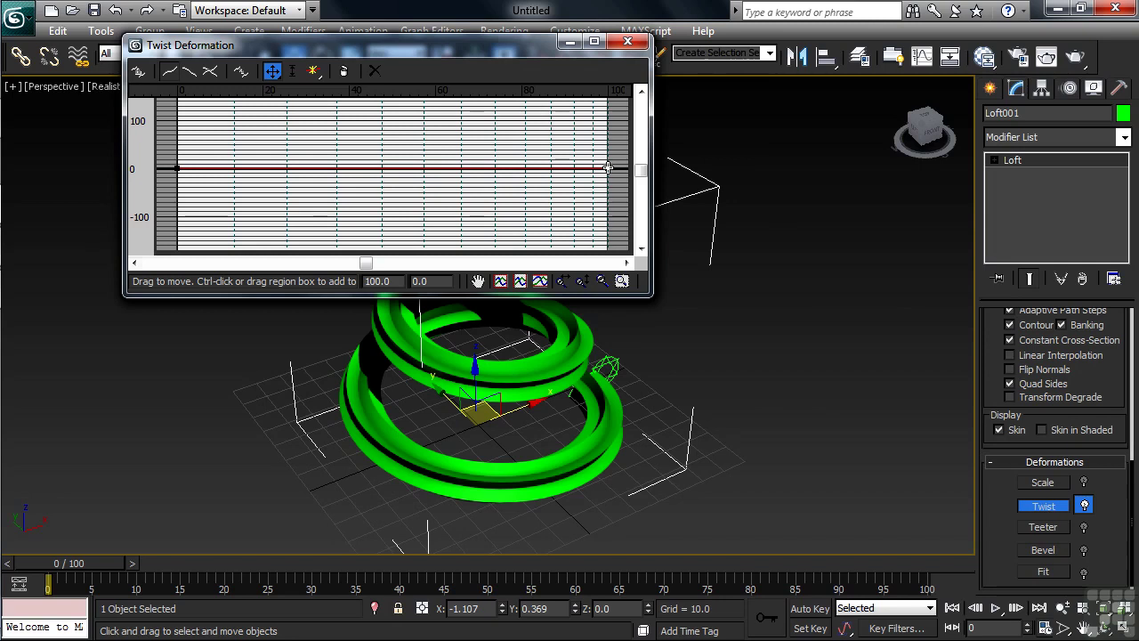
drag(607, 168, 574, 591)
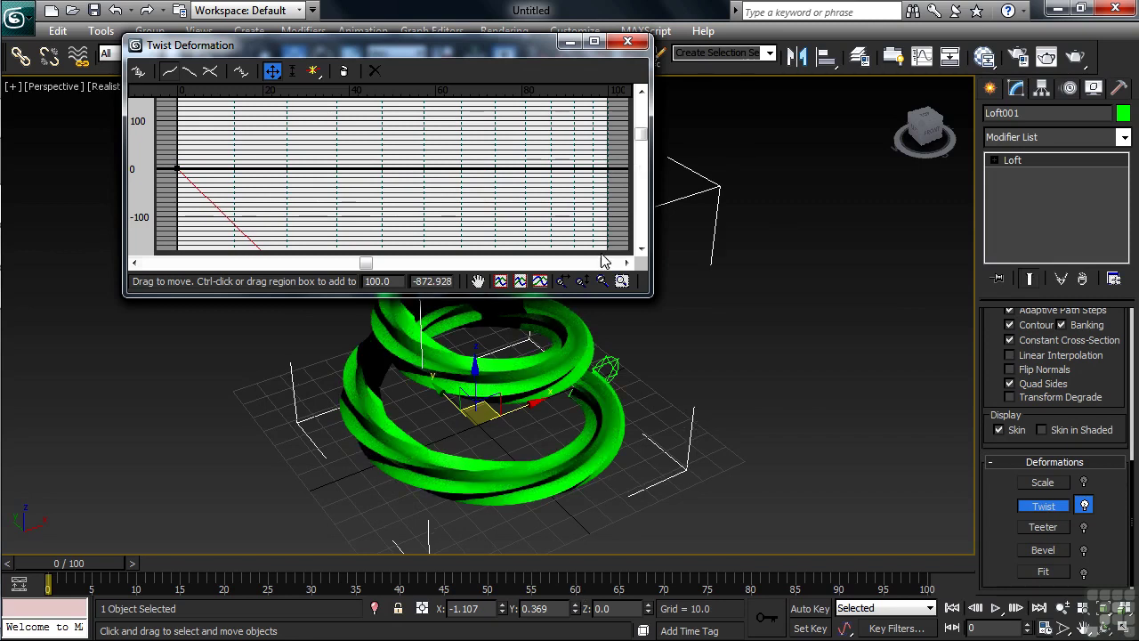
click(569, 41)
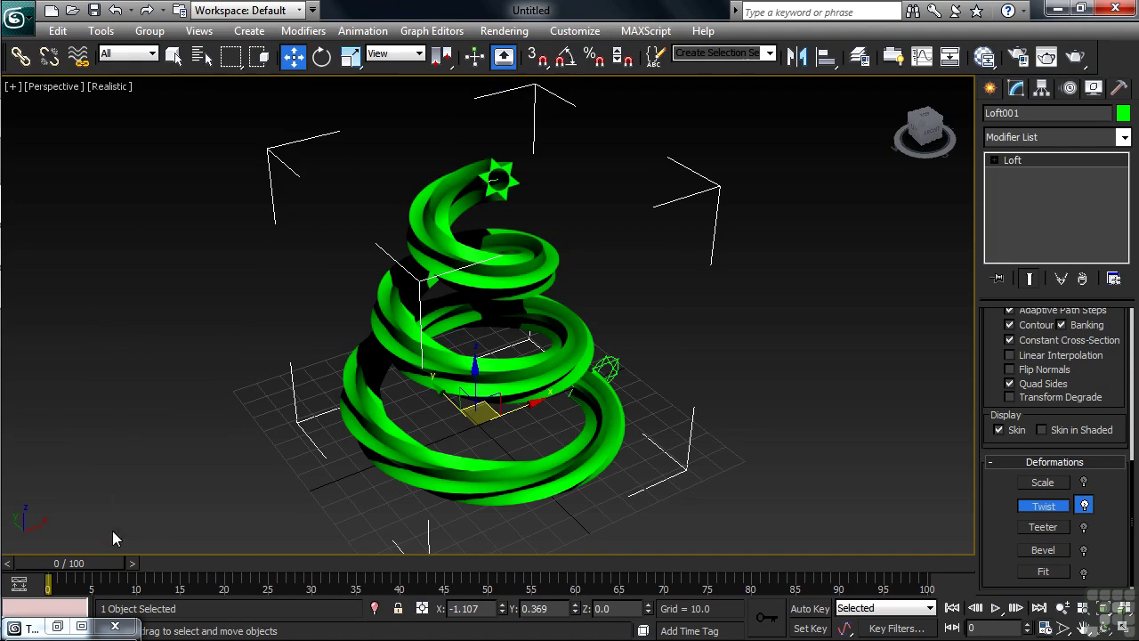
Reset the twist curve's end point to 0, then set it to -2500 and close the Twist Deformation graph.
click(57, 627)
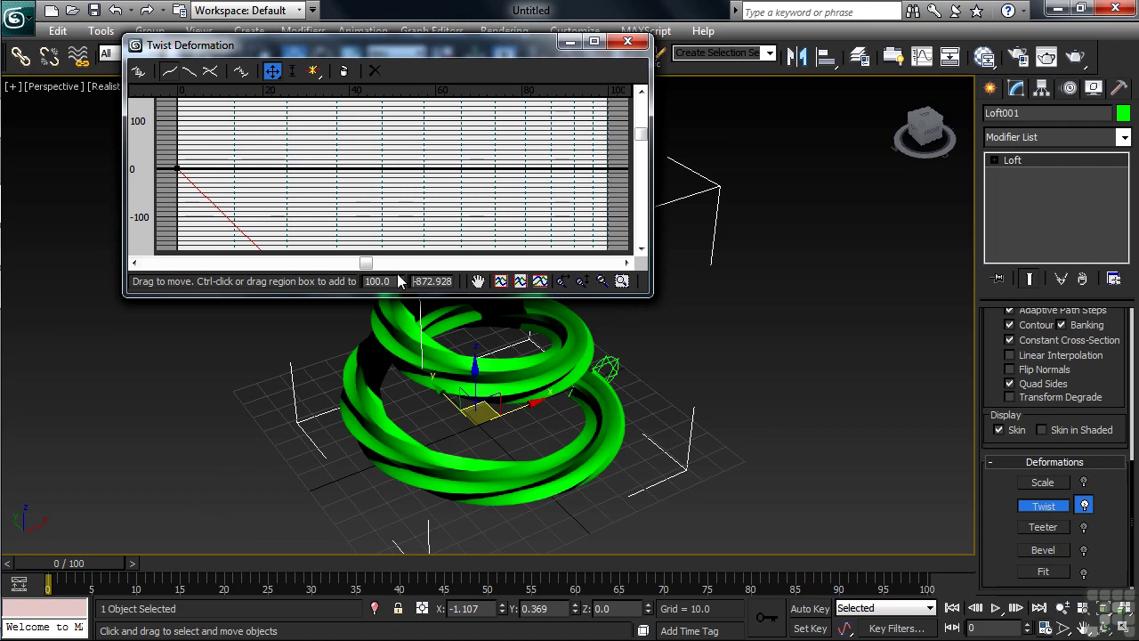
double_click(439, 280)
text(0)
key(Return)
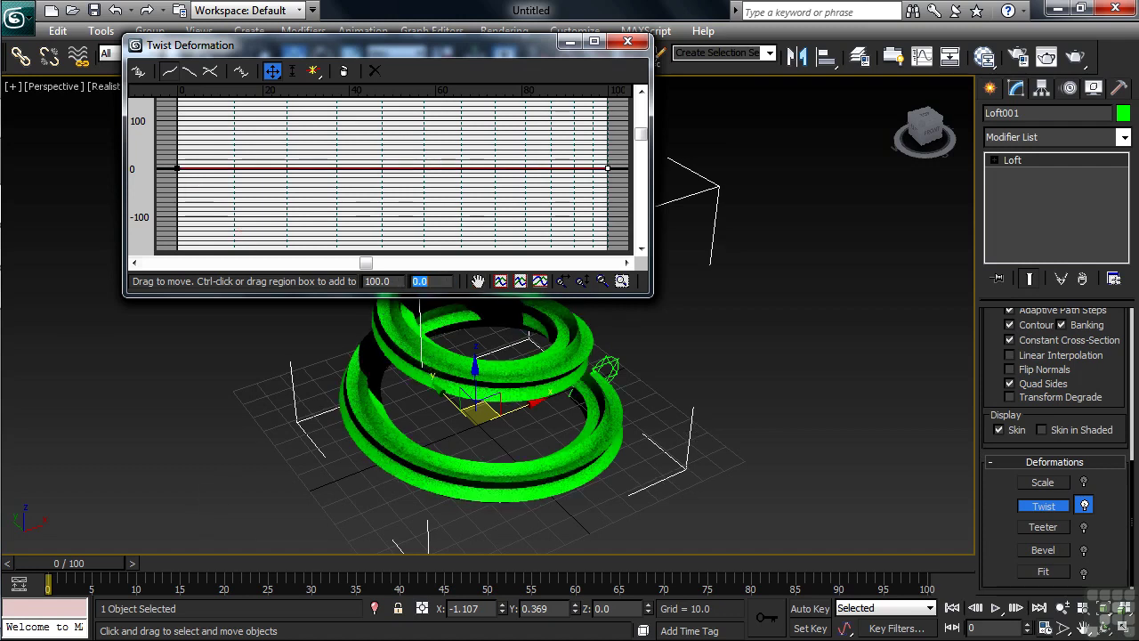
text(-2500)
key(Return)
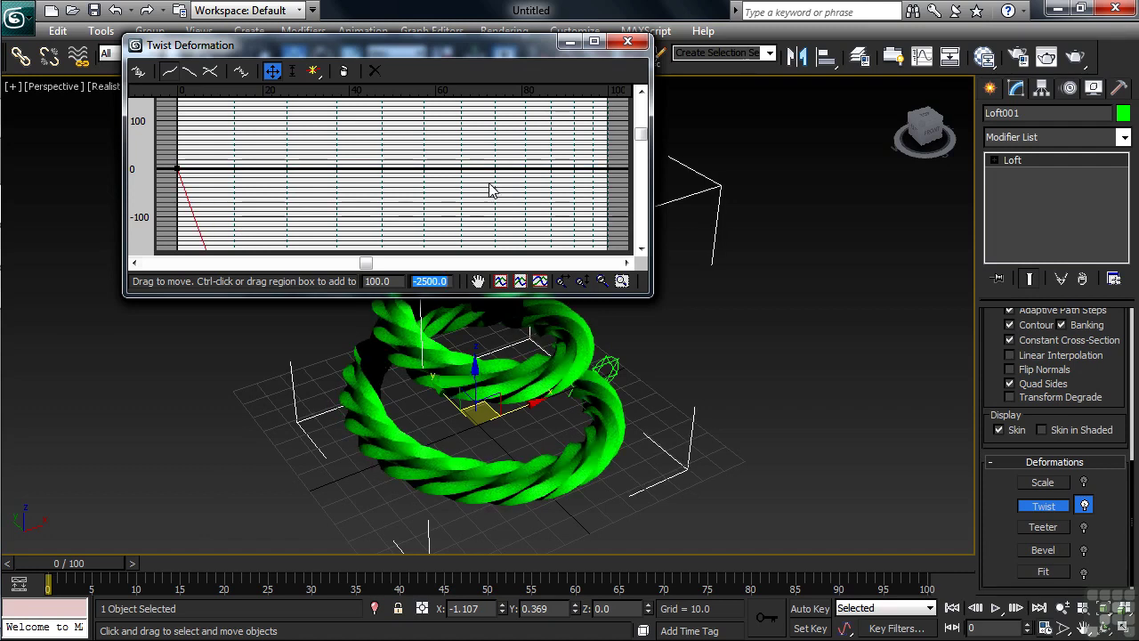
click(627, 41)
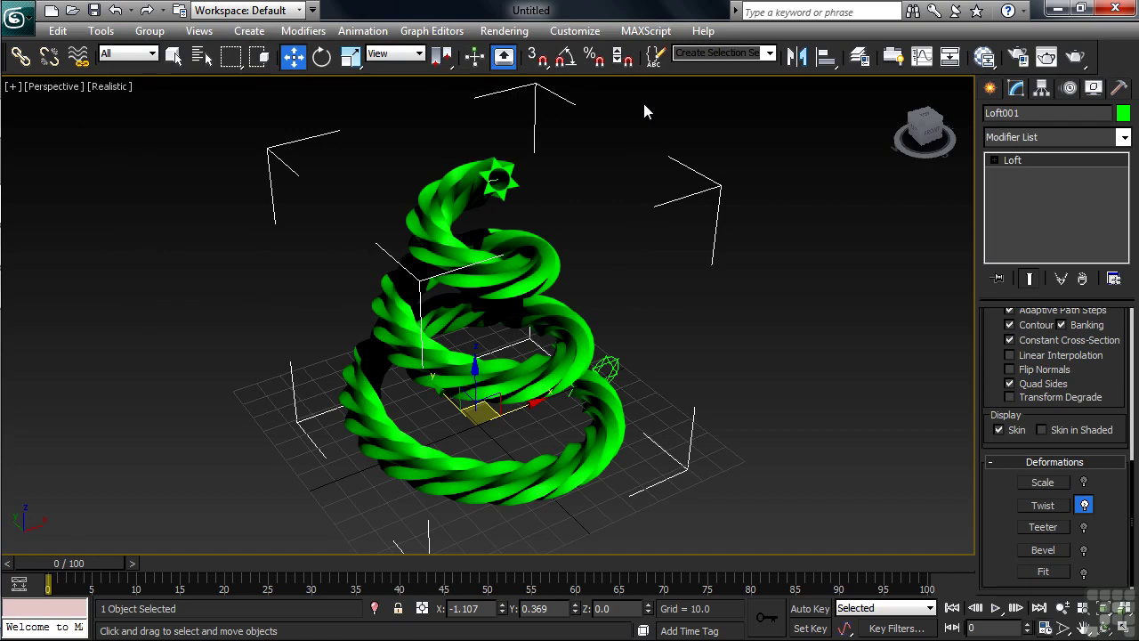
Switch to the Select Object tool and toggle the loft's Twist deformation off and back on to compare the result.
key(q)
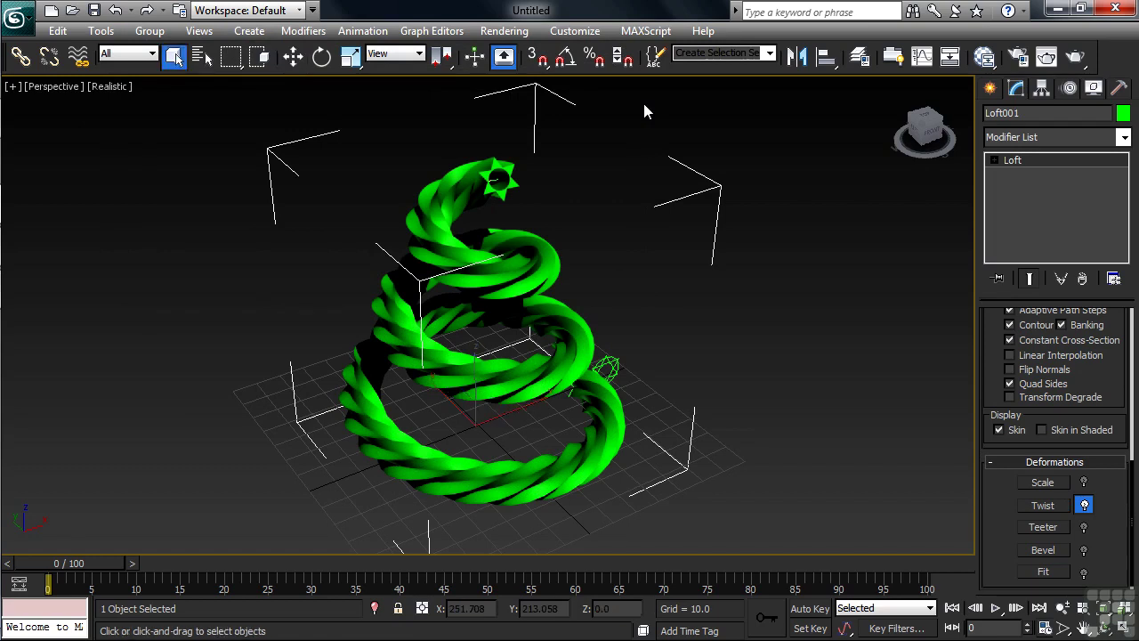
click(1083, 506)
click(1083, 505)
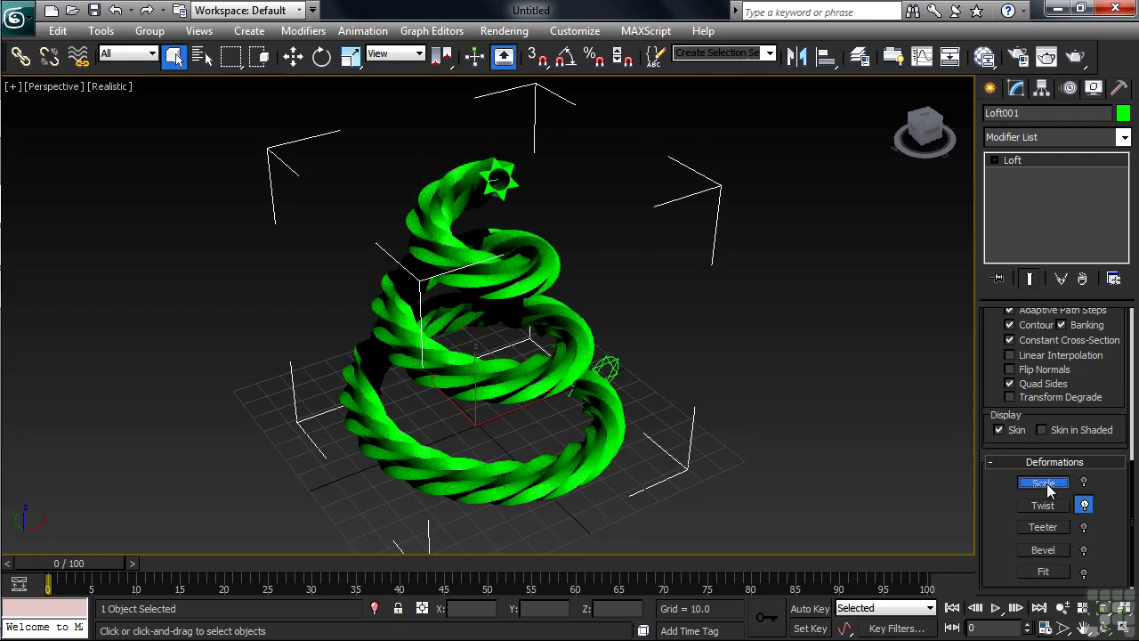
Taper the loft with a Scale deformation by lowering the curve's end point to about 6, and inspect the thin upper end up close.
click(1045, 484)
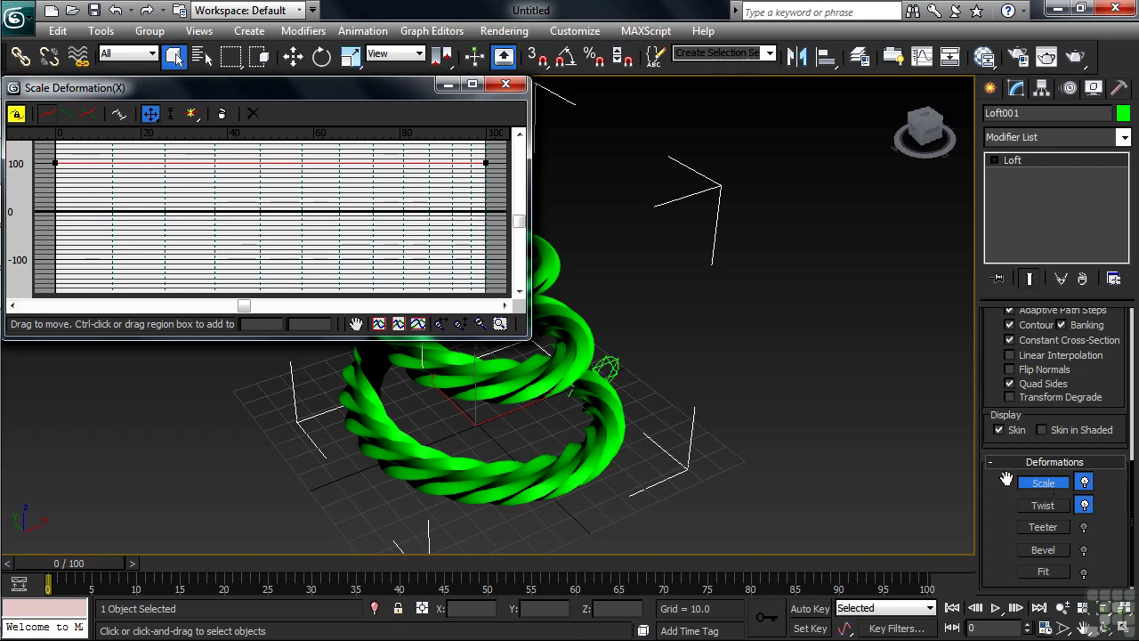
click(485, 161)
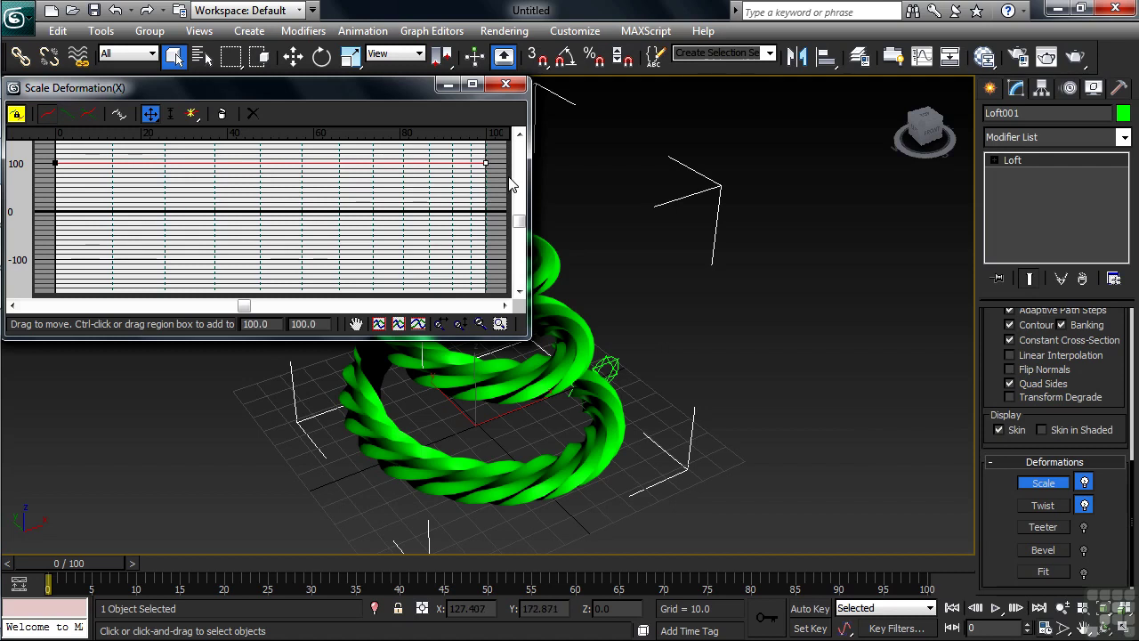
drag(484, 161, 485, 208)
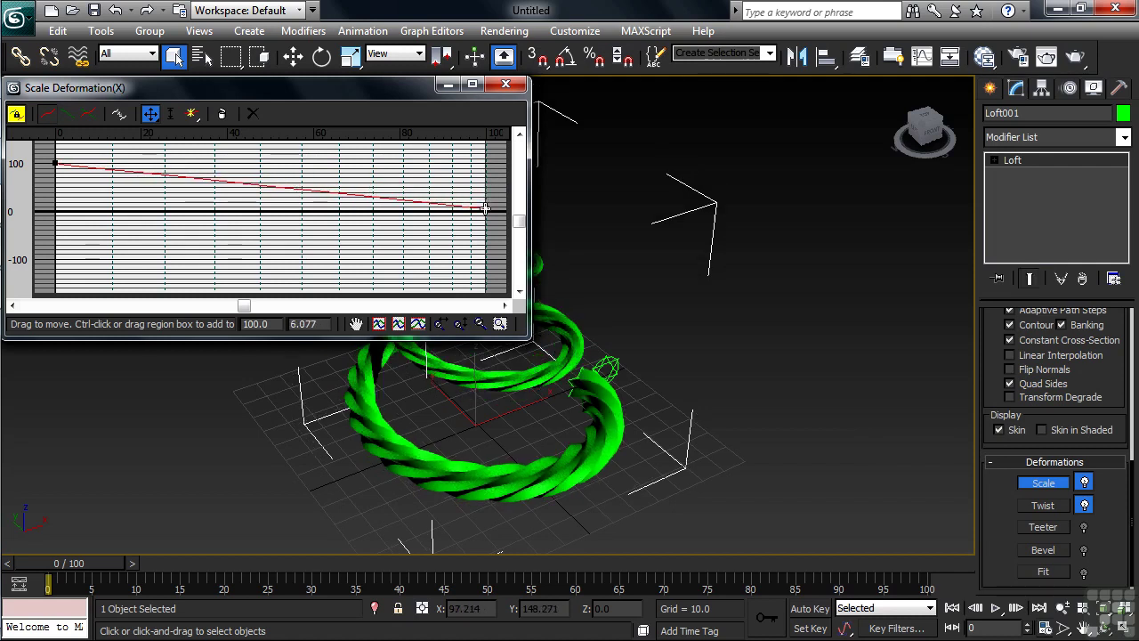
click(447, 84)
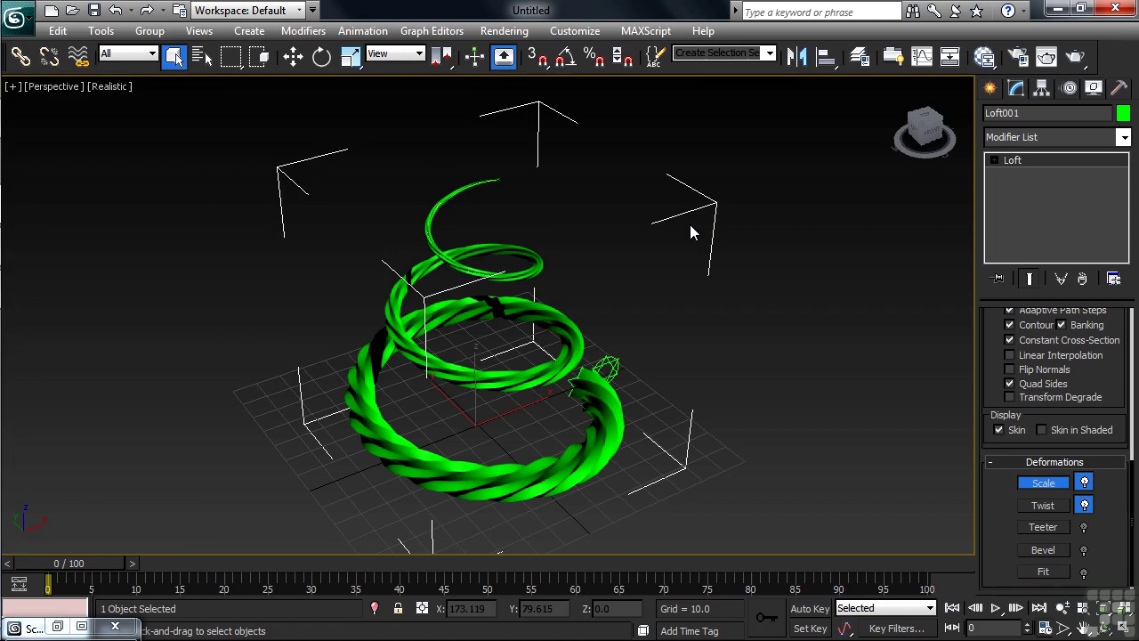
alt+middle_drag(567, 262, 564, 311)
scroll(496, 323, up, 10)
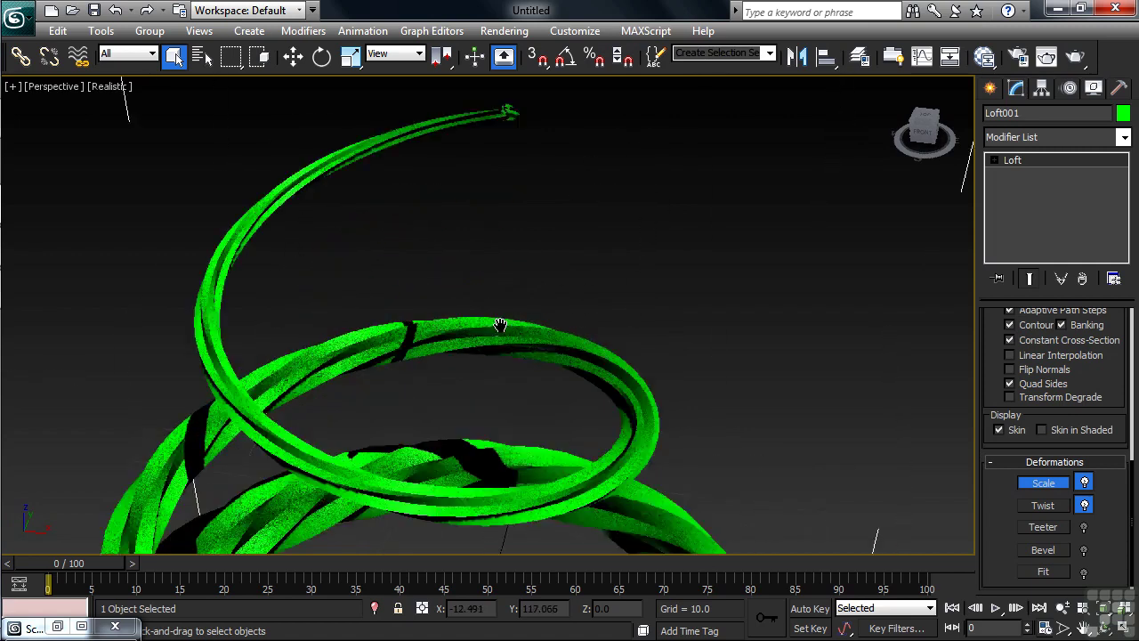
middle_drag(471, 453, 483, 382)
scroll(491, 432, up, 8)
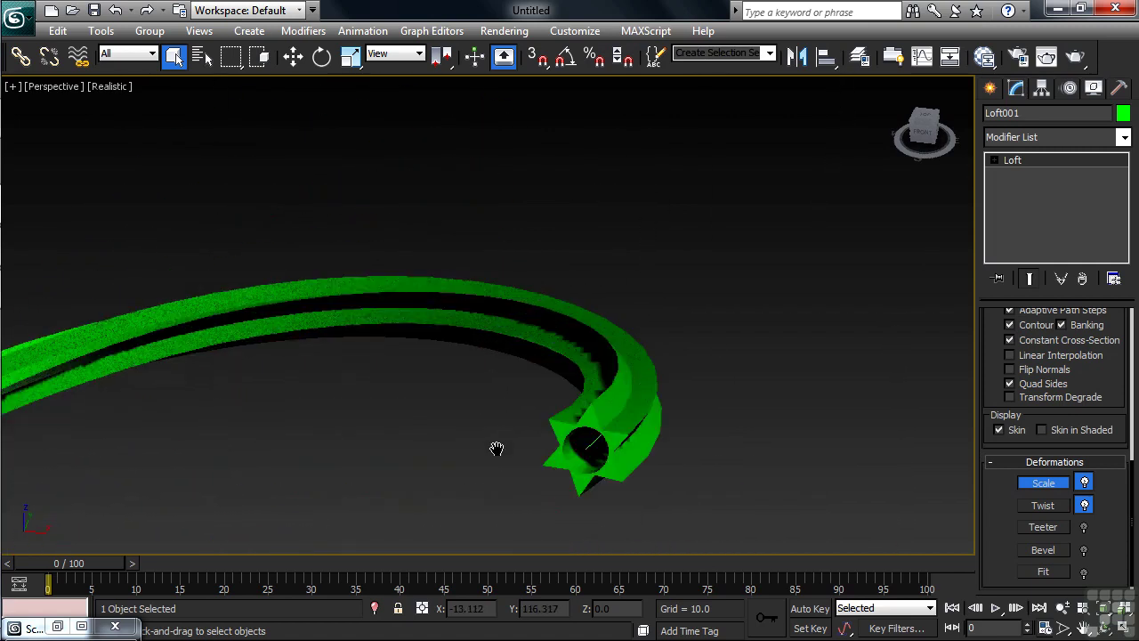
scroll(501, 431, down, 15)
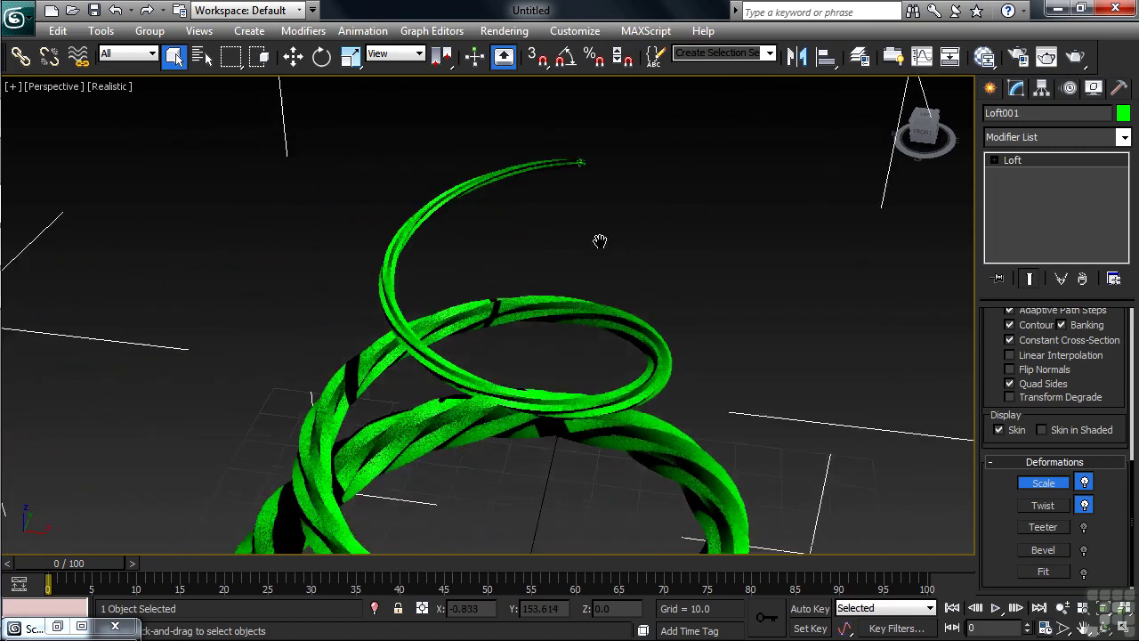
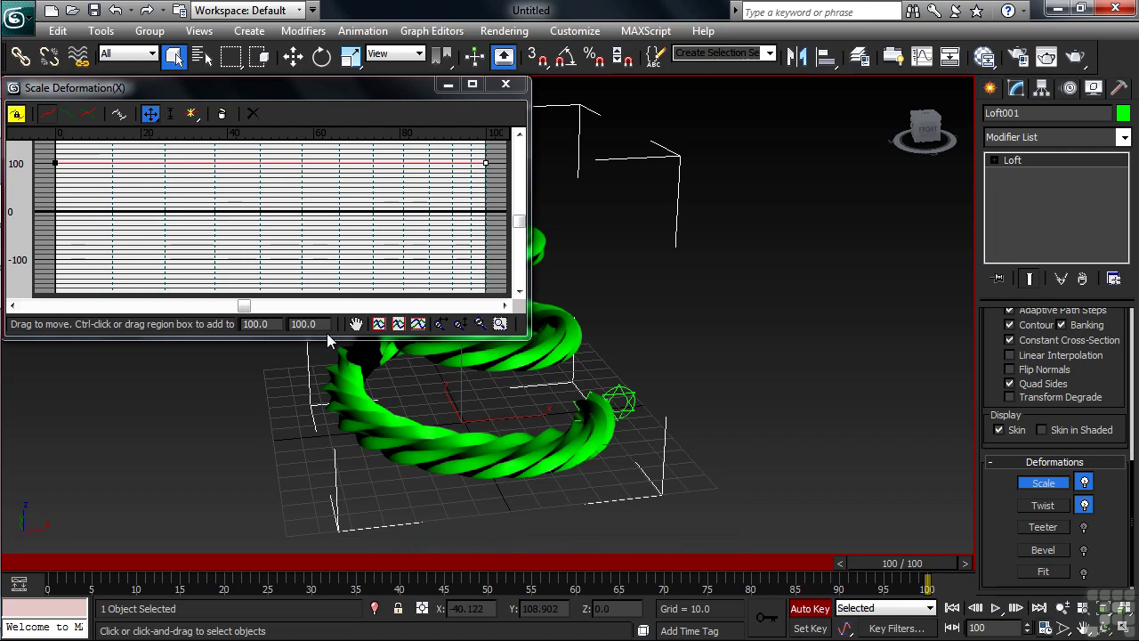
At frame 100 with Auto Key on, set the scale curve's end point to 10 and scrub the animation.
drag(323, 324, 290, 326)
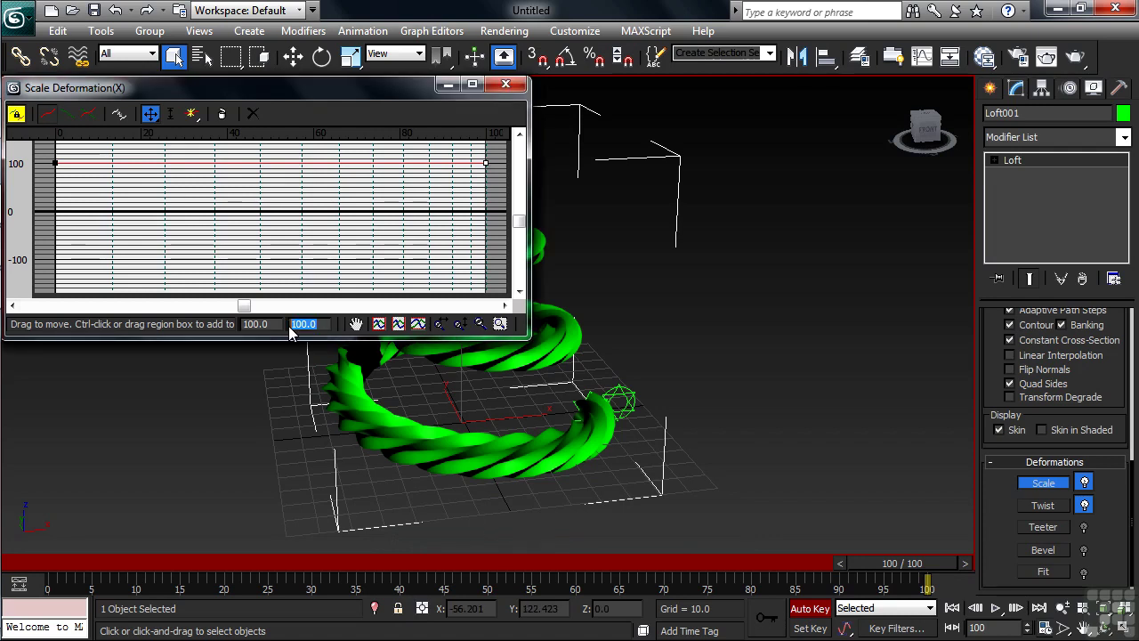
text(10)
key(Return)
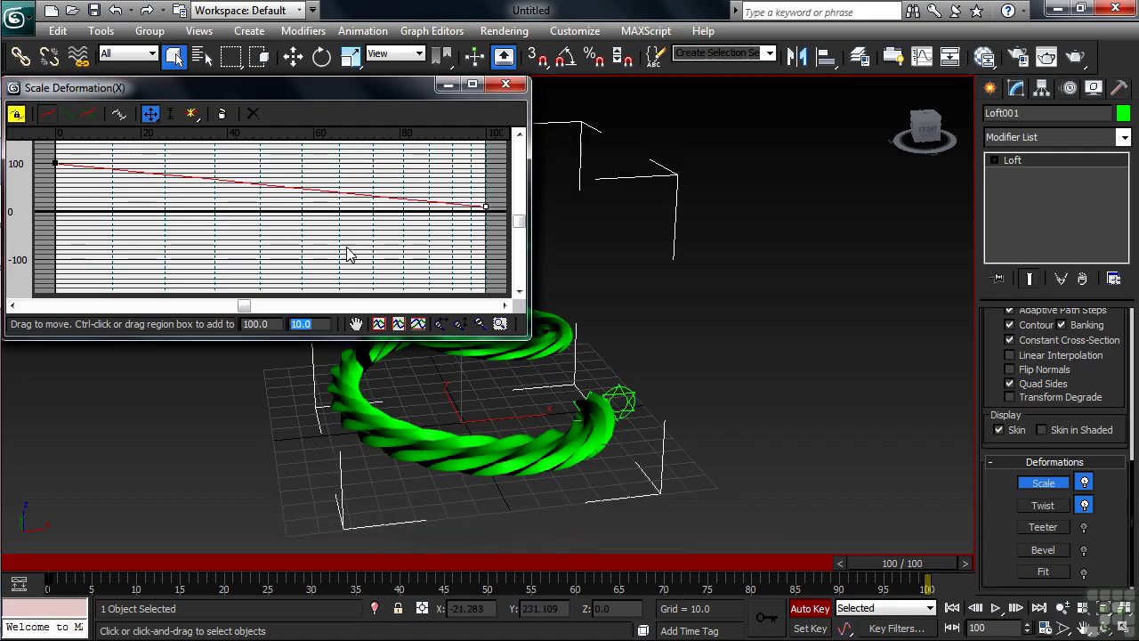
click(505, 86)
drag(902, 563, 943, 572)
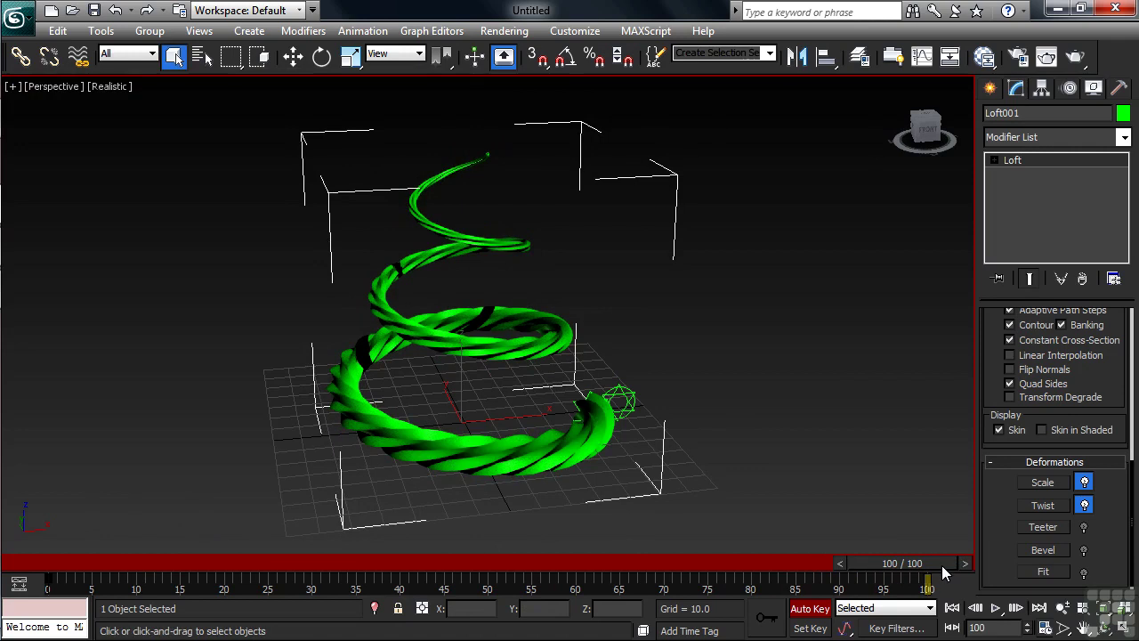
At frame 0, set the end point of the loft's Twist deformation curve to 0.
click(1041, 505)
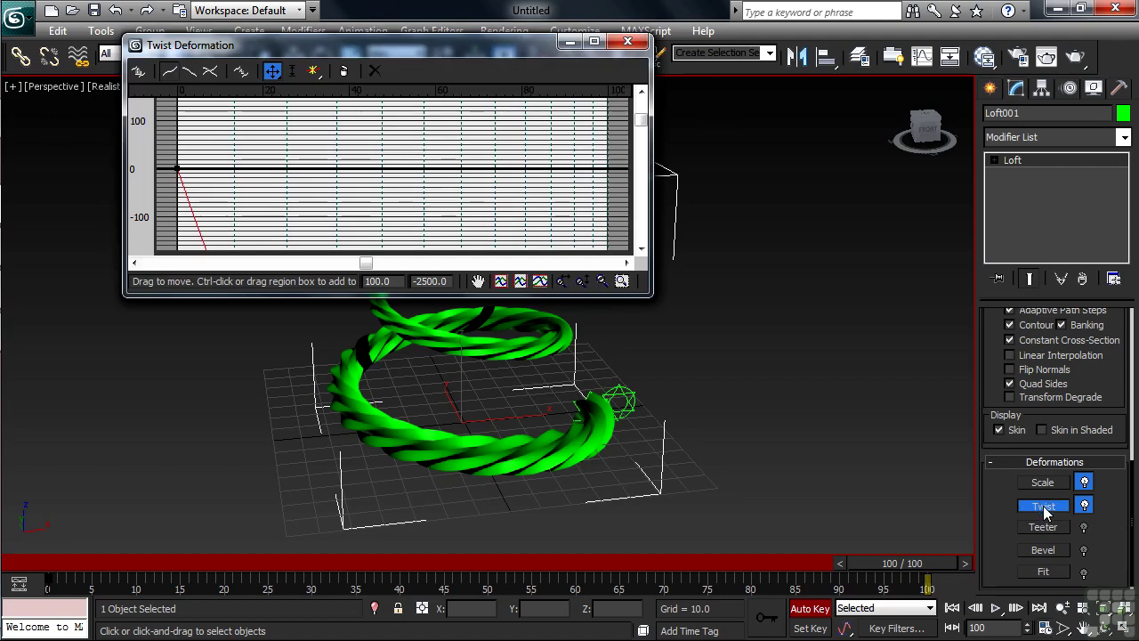
click(951, 608)
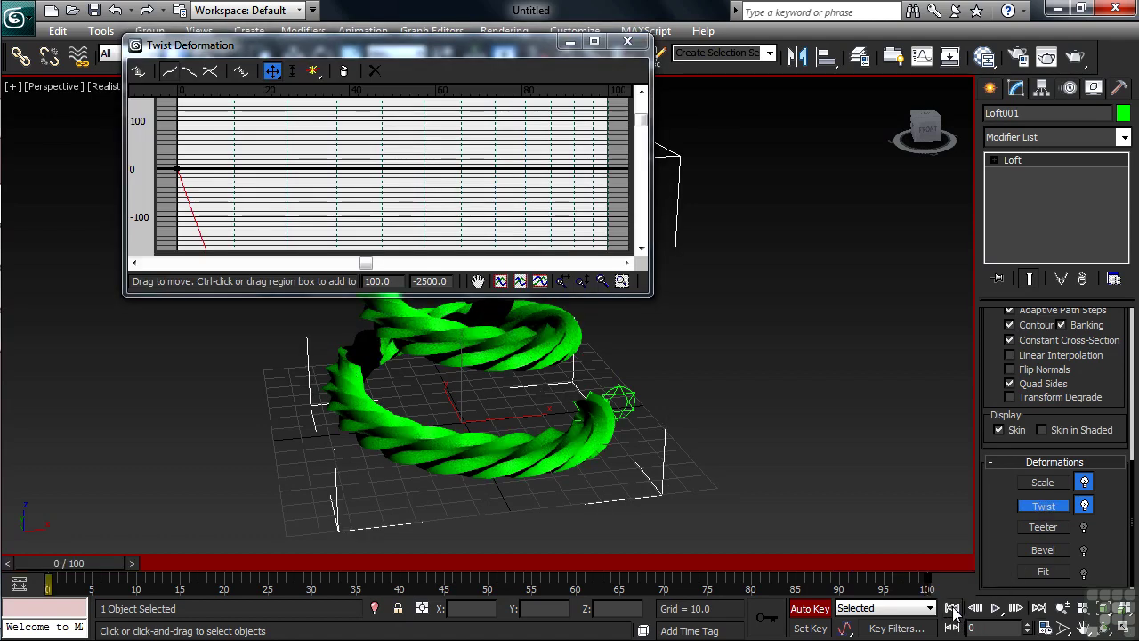
double_click(432, 281)
text(0)
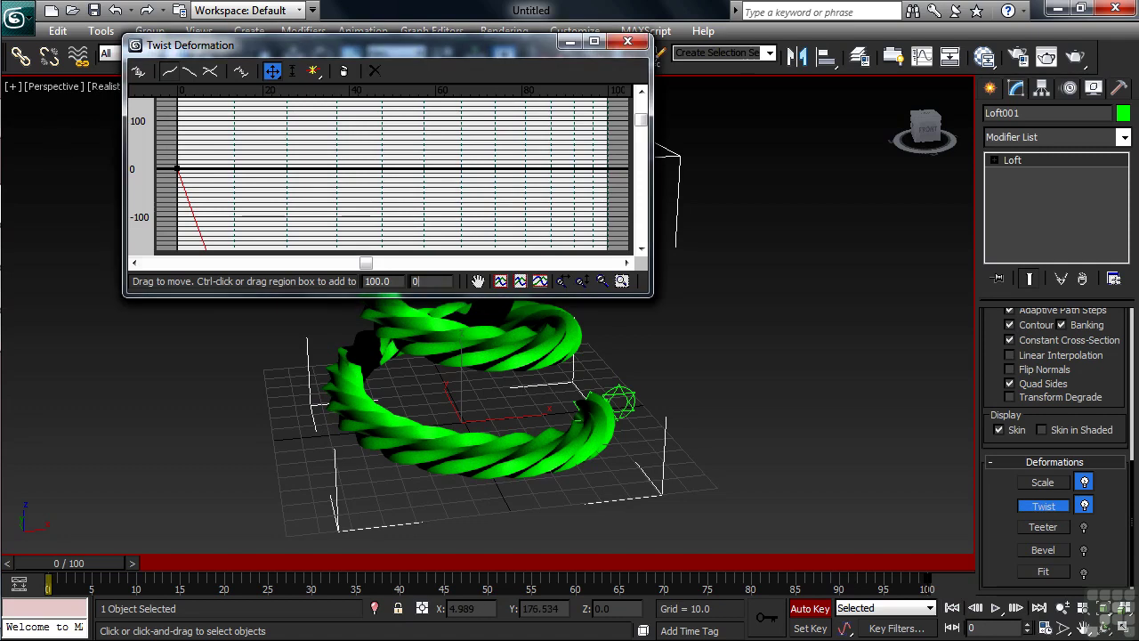
key(Return)
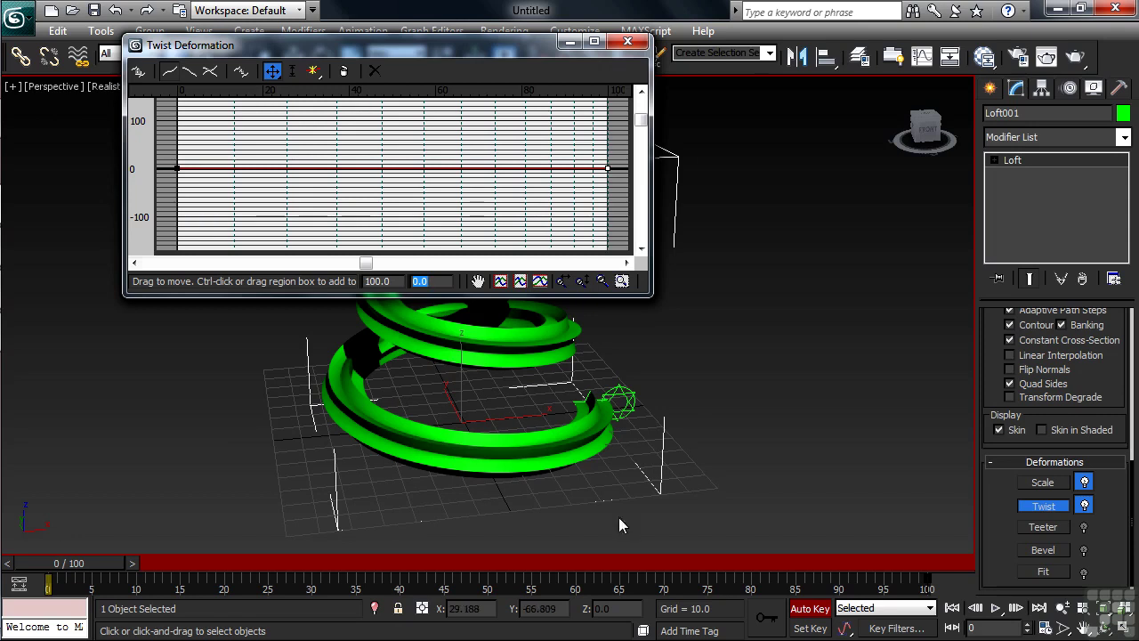
At frame 100, set the twist curve's end point to 500, close the graph and play the animation from the start.
click(1038, 607)
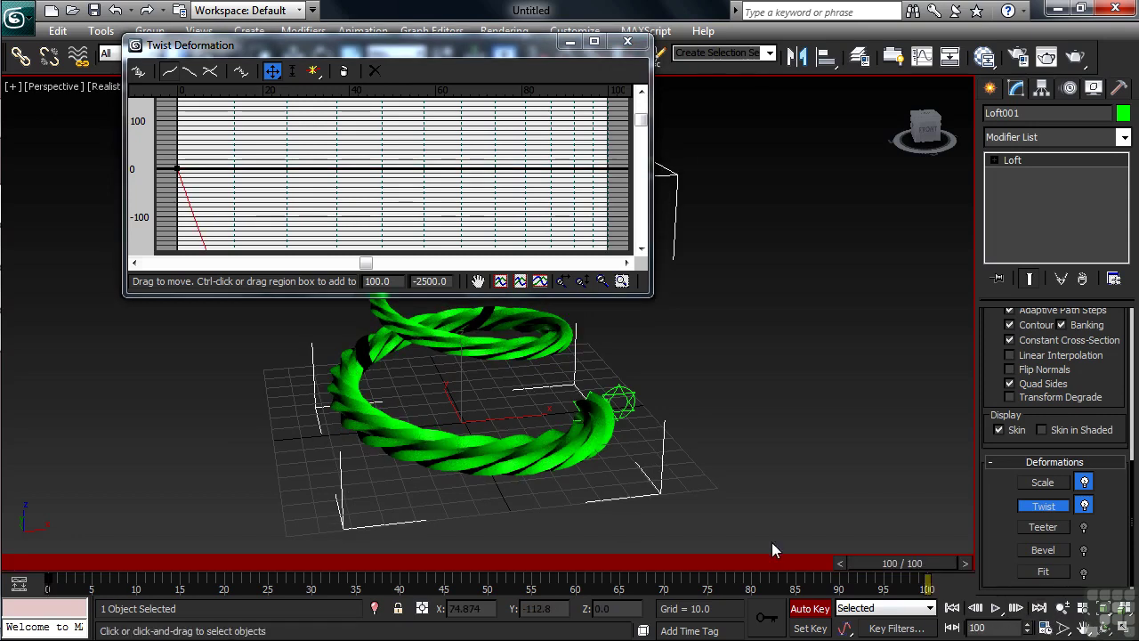
drag(448, 280, 412, 281)
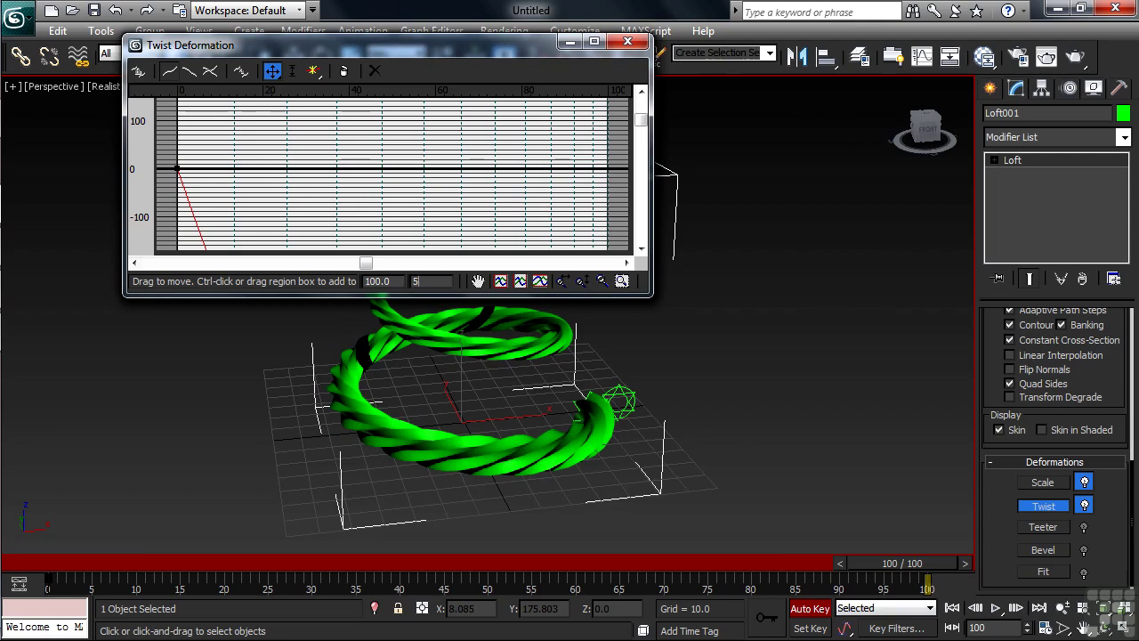
key(Return)
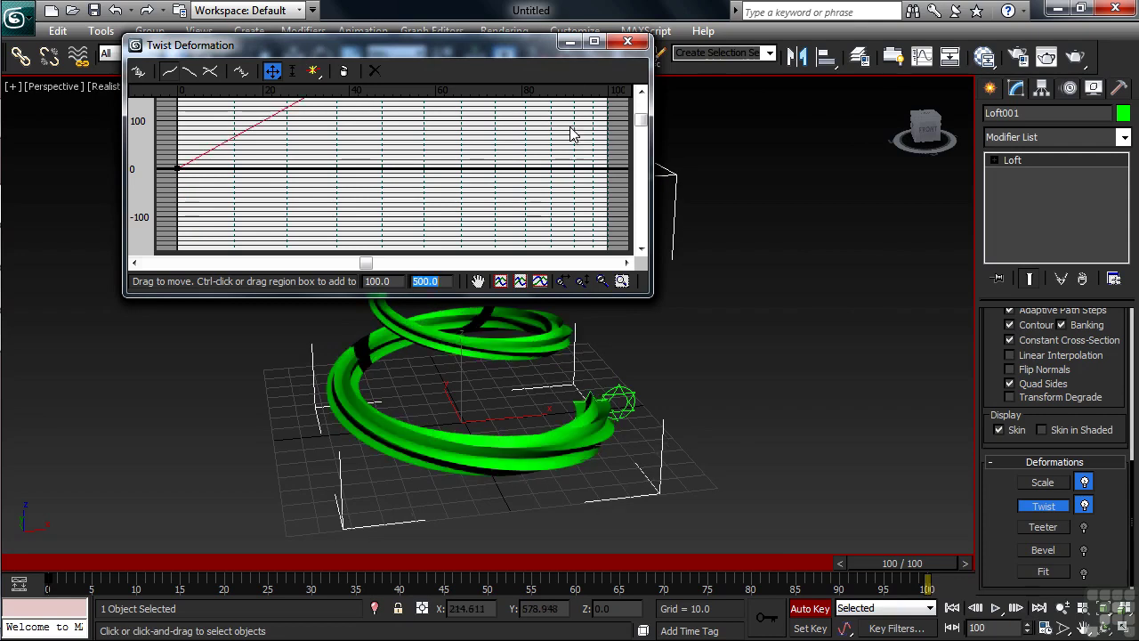
click(625, 43)
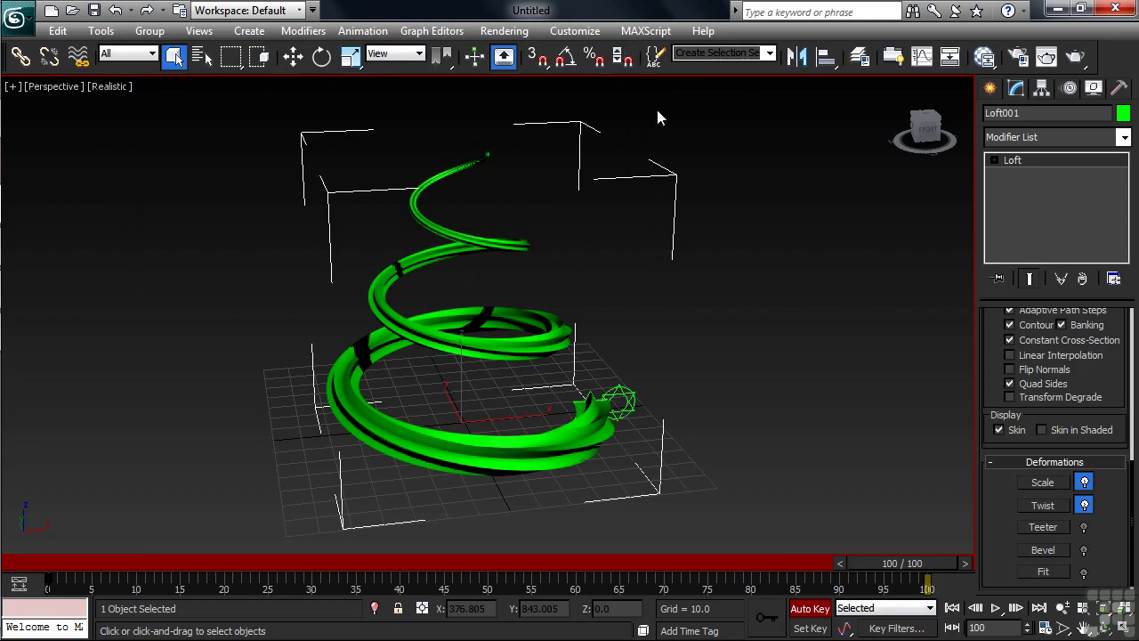
click(951, 608)
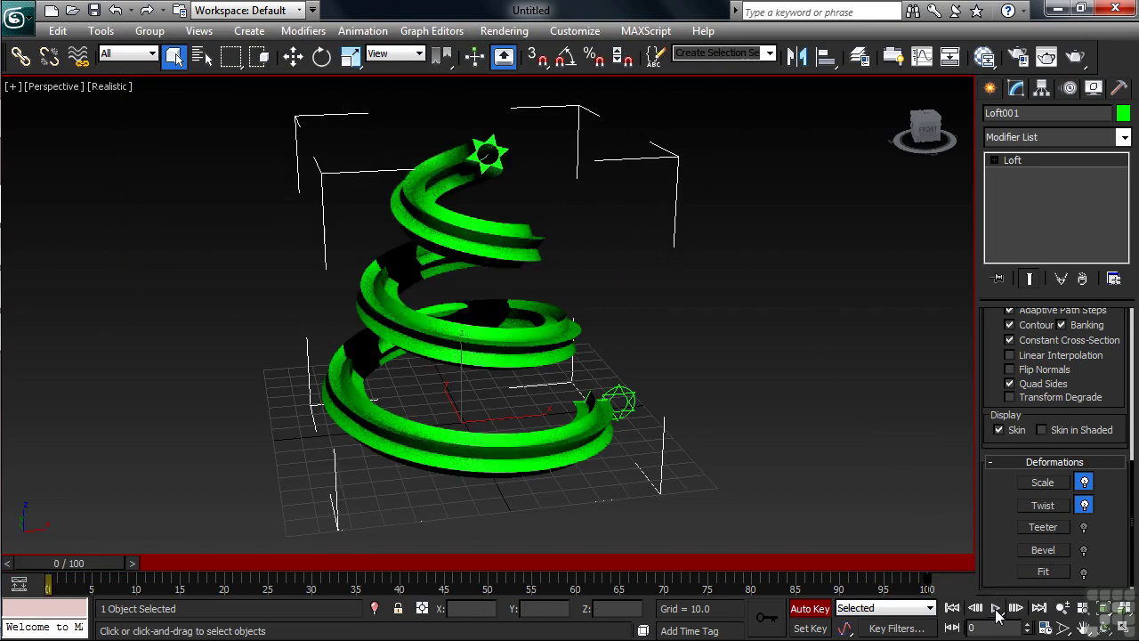
click(995, 607)
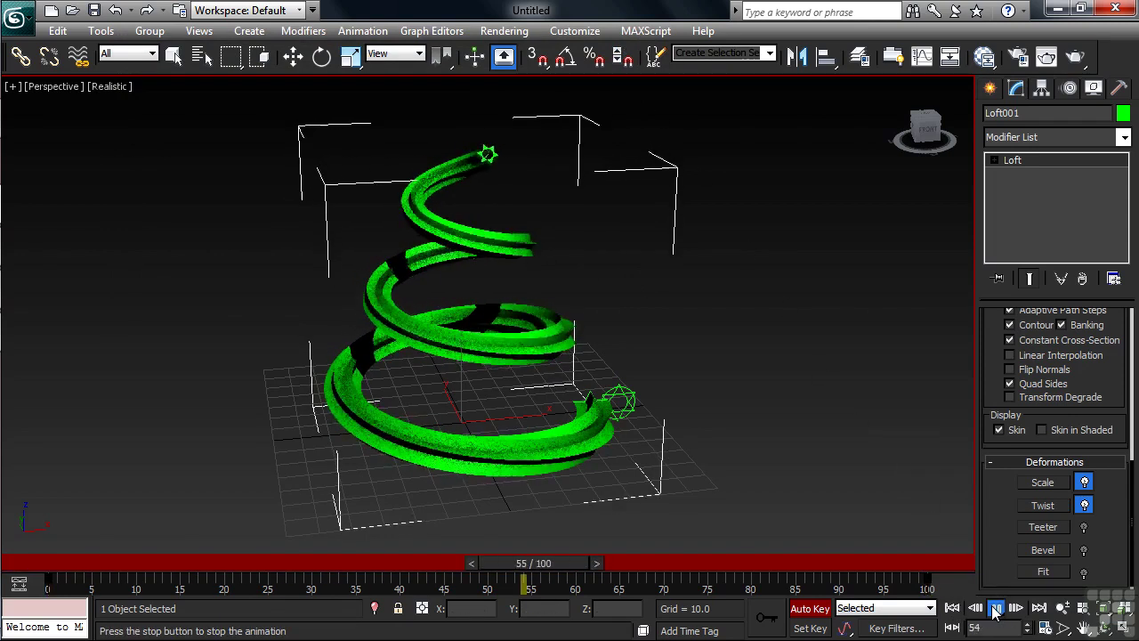